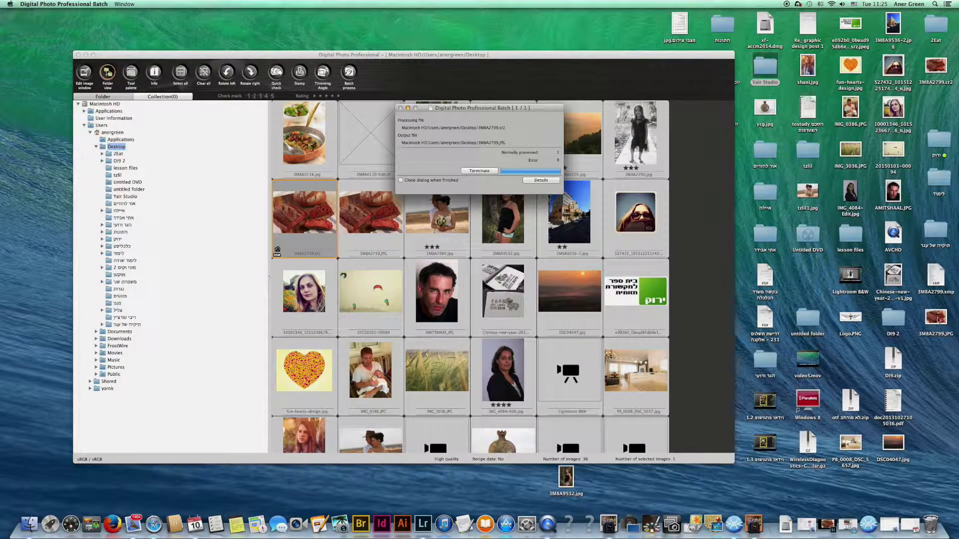
Open the converted 3M8A2799.JPG from the desktop in Preview to check it, and quit Preview.
{"action": "double_click", "coordinate": [935, 318]}
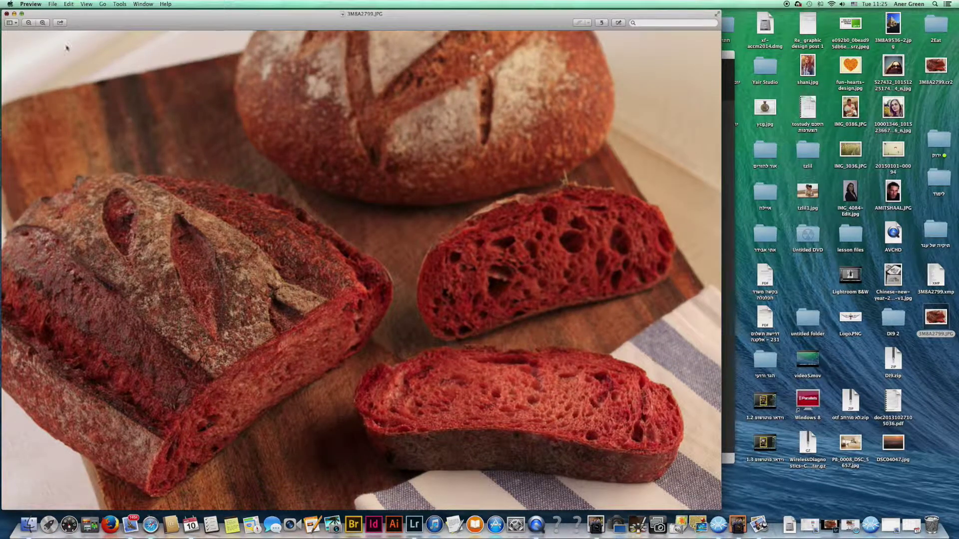
{"action": "key", "text": "super+w"}
{"action": "key", "text": "super+q"}
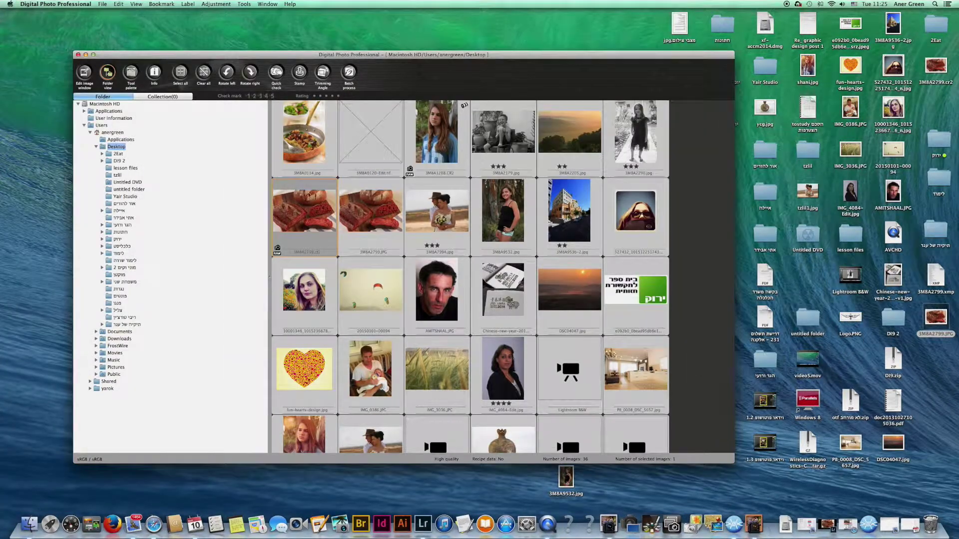
{"action": "scroll", "coordinate": [436, 227], "scroll_direction": "down", "scroll_amount": 3}
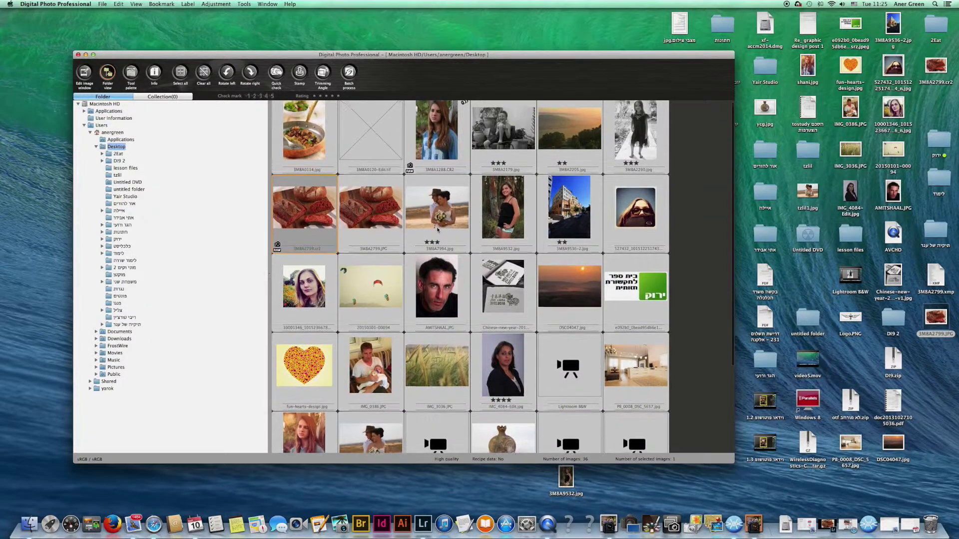
{"action": "scroll", "coordinate": [438, 230], "scroll_direction": "down", "scroll_amount": 1}
{"action": "scroll", "coordinate": [438, 229], "scroll_direction": "up", "scroll_amount": 2}
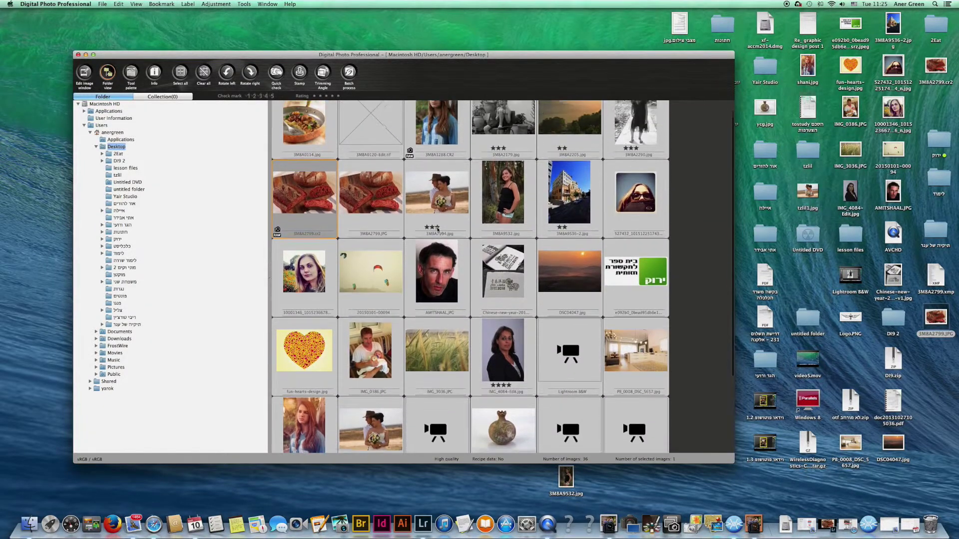
{"action": "scroll", "coordinate": [438, 230], "scroll_direction": "up", "scroll_amount": 2}
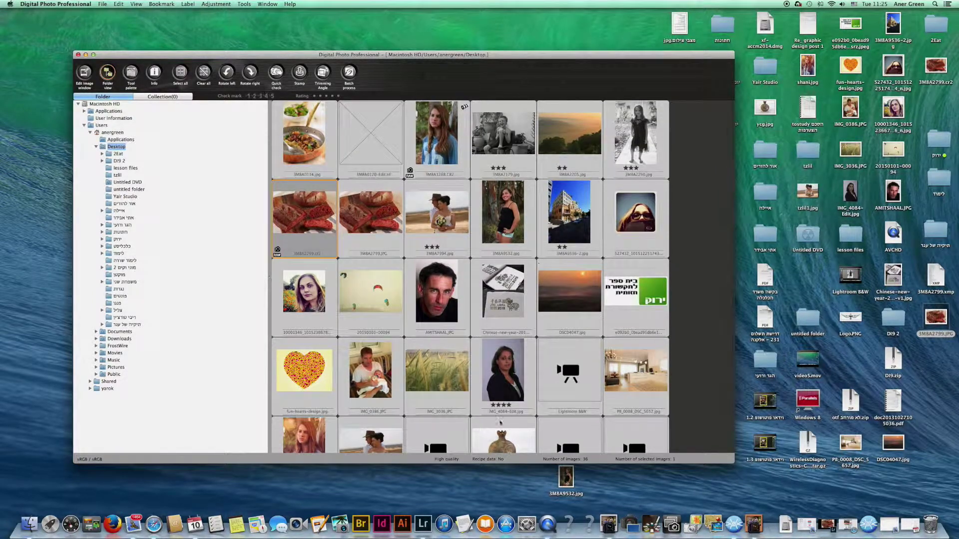
{"action": "scroll", "coordinate": [538, 264], "scroll_direction": "down", "scroll_amount": 8}
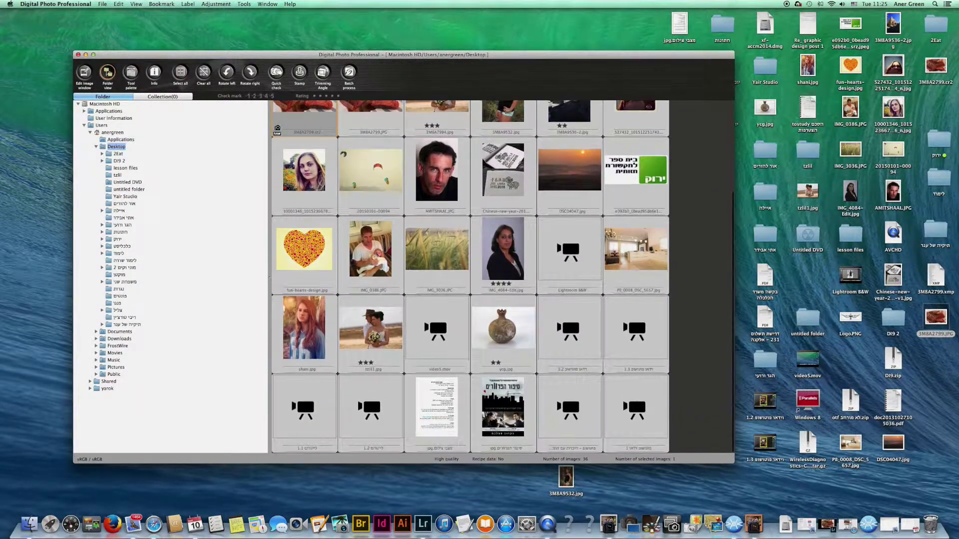
Switch to Lightroom and export the four pasta photos to the desktop as CR2 files.
{"action": "left_click", "coordinate": [423, 524]}
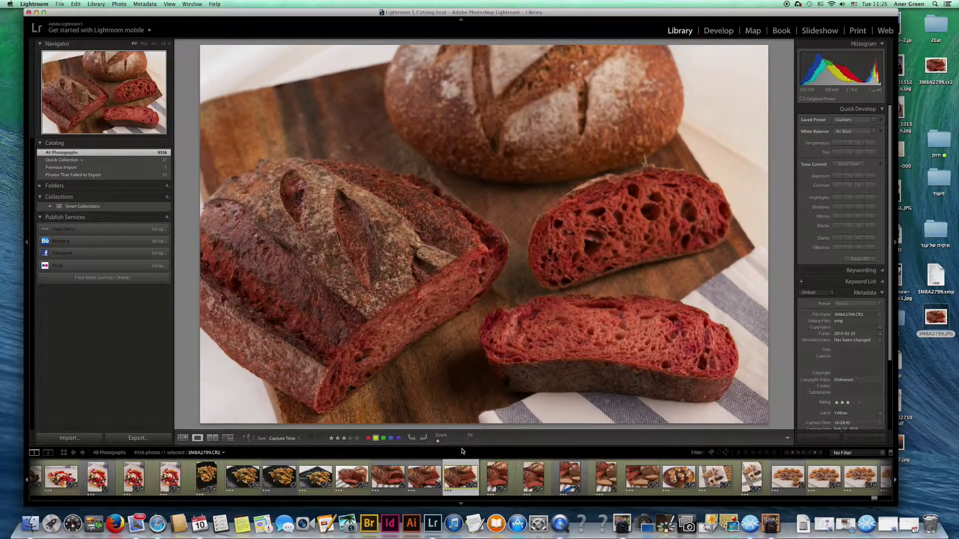
{"action": "left_click", "coordinate": [376, 465]}
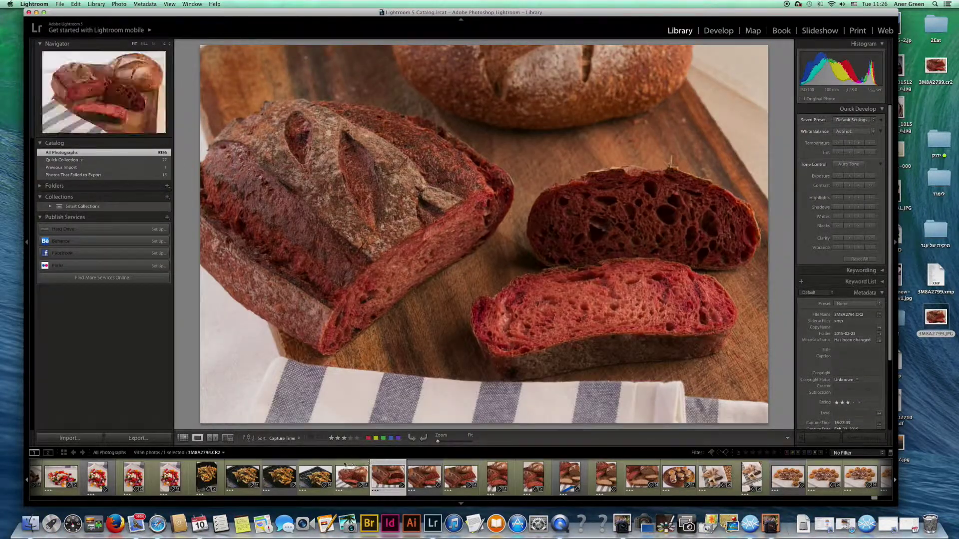
{"action": "left_click", "coordinate": [315, 472]}
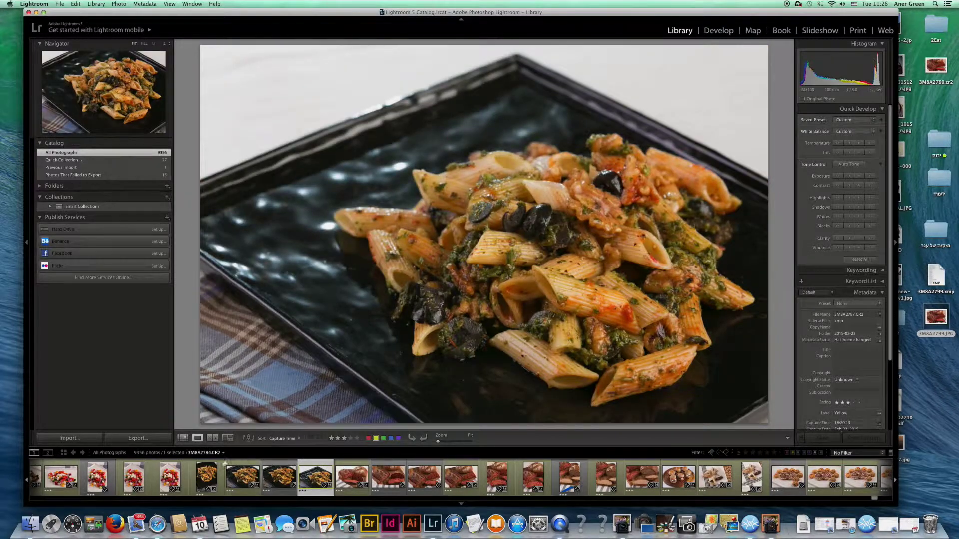
{"action": "left_click", "coordinate": [138, 438]}
{"action": "left_click", "coordinate": [400, 264]}
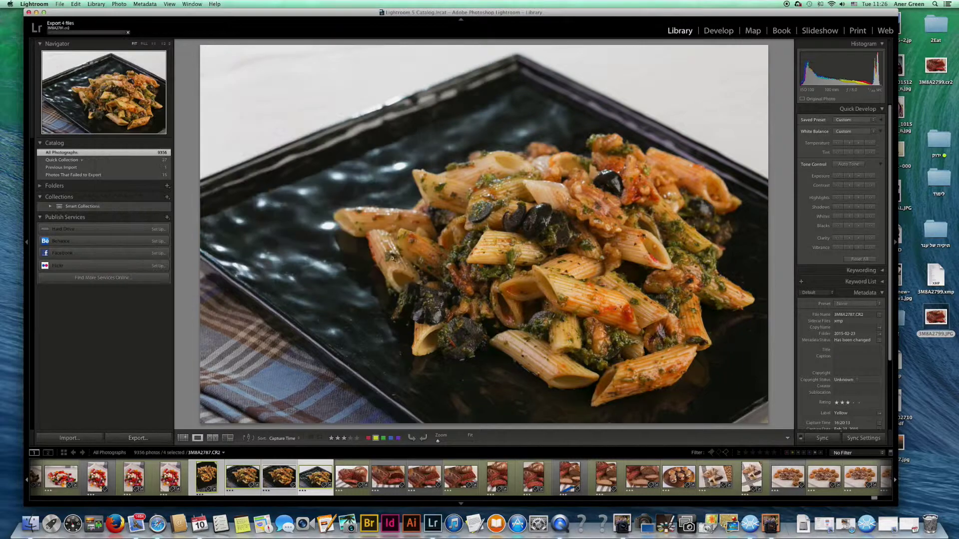
{"action": "left_click", "coordinate": [36, 12]}
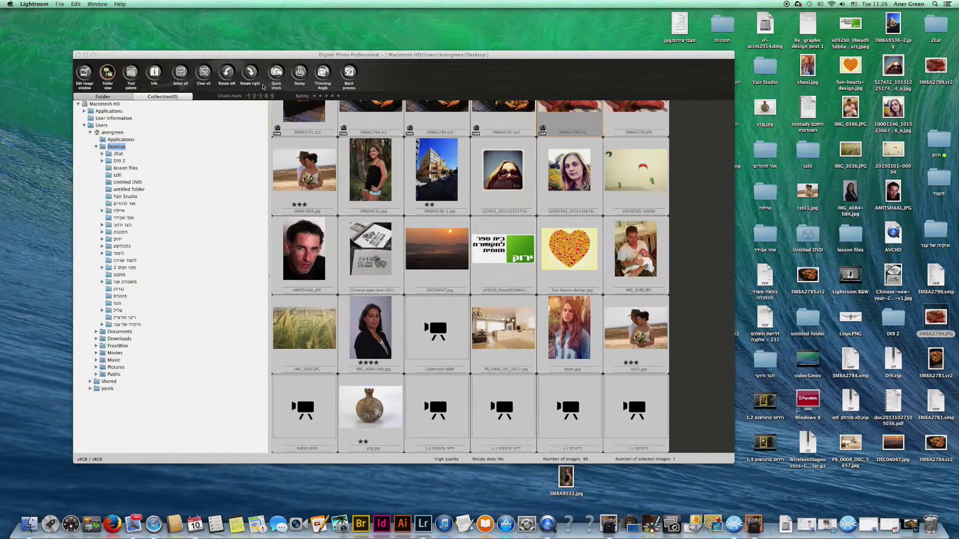
Return to Digital Photo Professional and open the batch process settings for the four pasta raw files, 3M8A2781.cr2 through 3M8A2787.cr2.
{"action": "scroll", "coordinate": [387, 220], "scroll_direction": "up", "scroll_amount": 3}
{"action": "scroll", "coordinate": [387, 220], "scroll_direction": "up", "scroll_amount": 2}
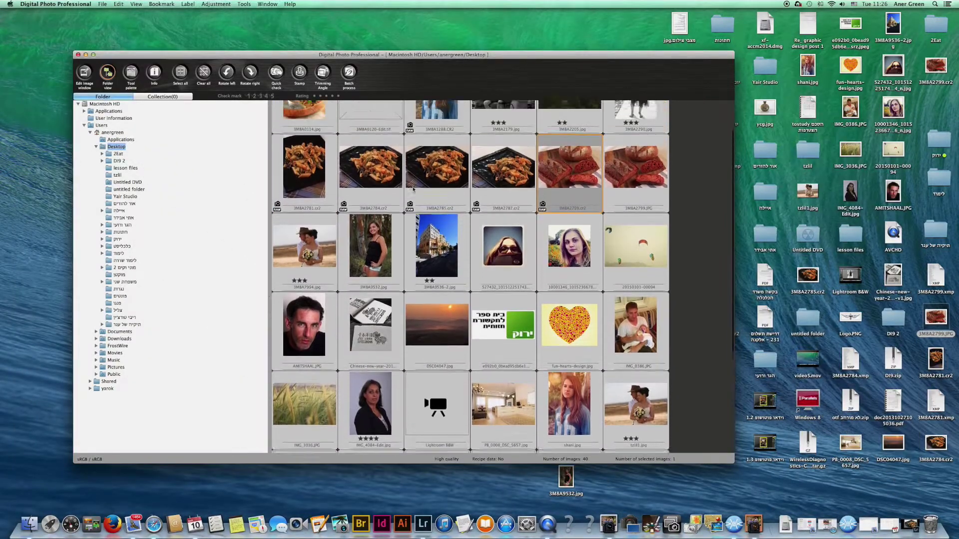
{"action": "key", "text": "Left"}
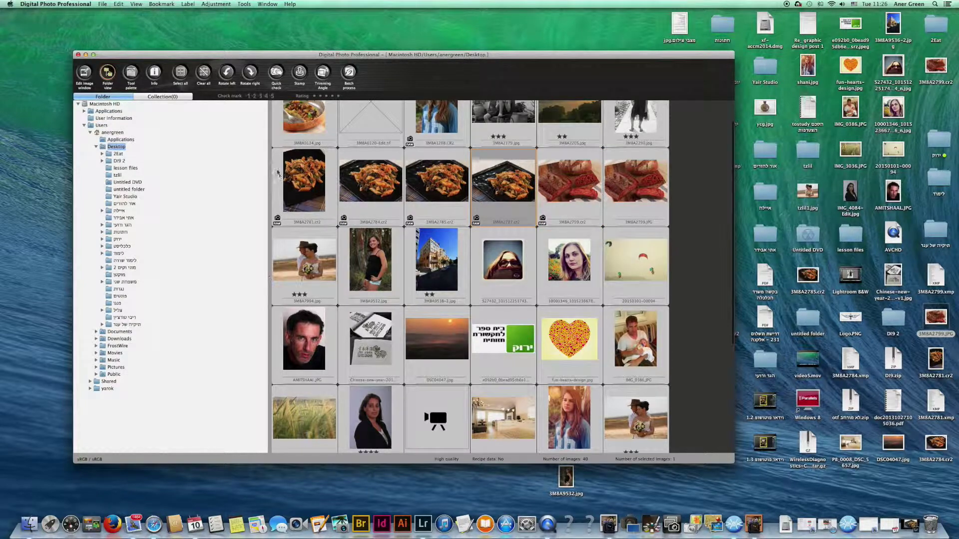
{"action": "left_click", "coordinate": [282, 175]}
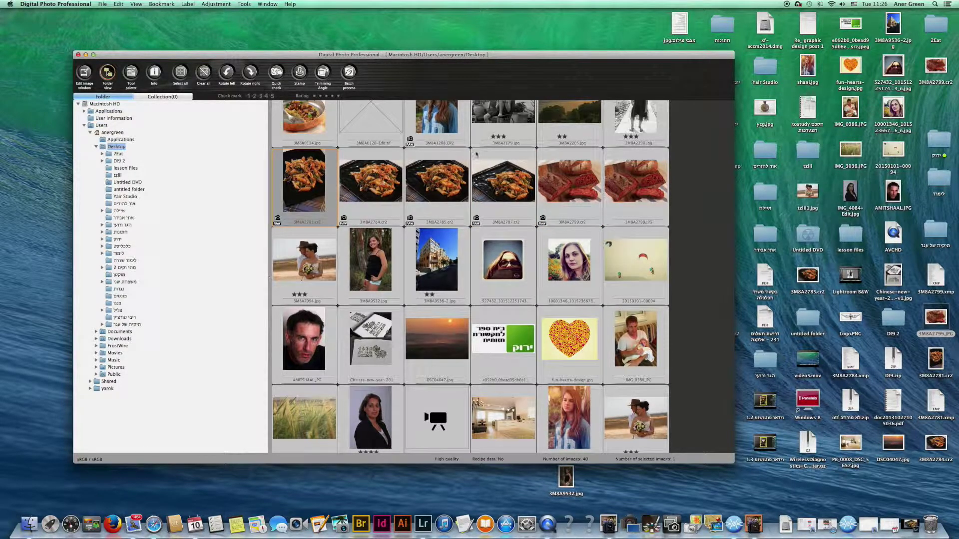
{"action": "left_click", "coordinate": [495, 155], "text": "shift"}
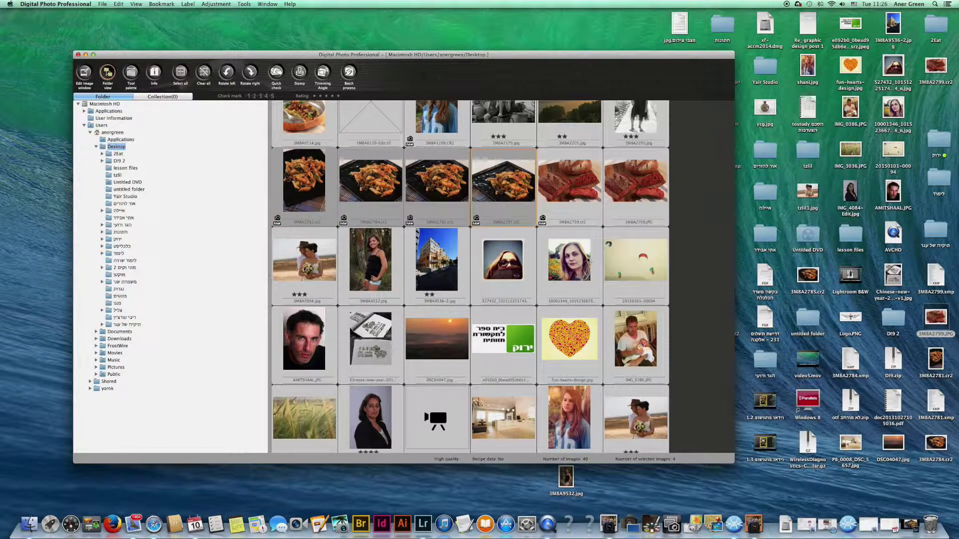
{"action": "left_click", "coordinate": [102, 4]}
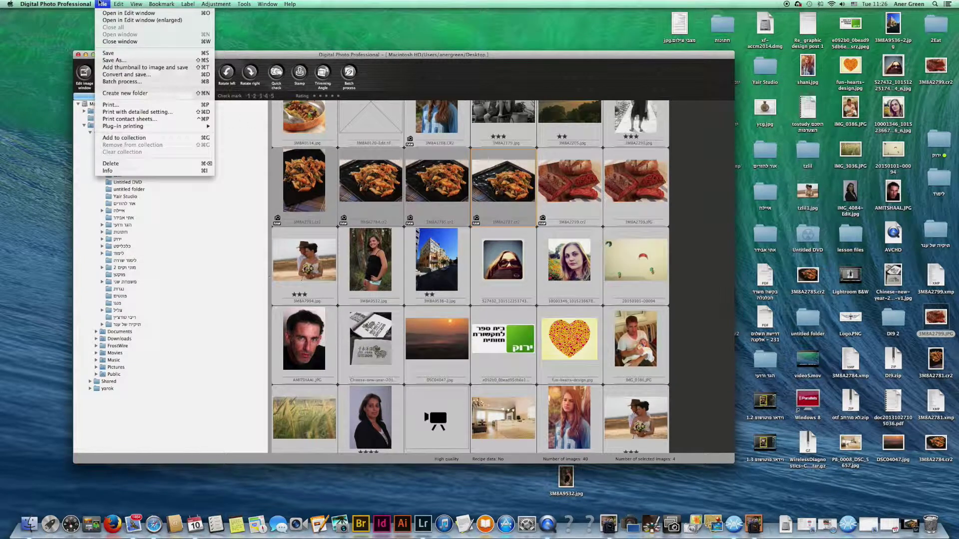
{"action": "left_click", "coordinate": [109, 81]}
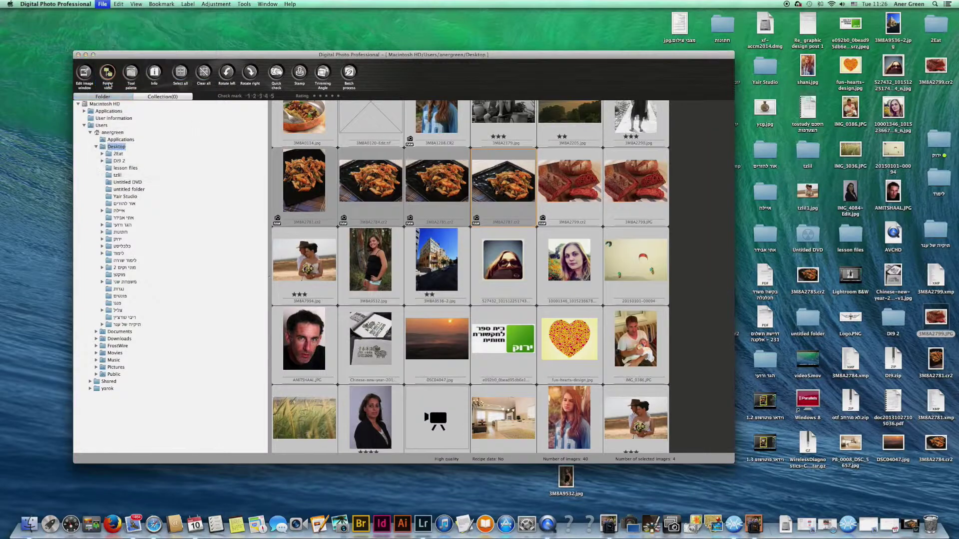
{"action": "left_click_drag", "start_coordinate": [403, 72], "coordinate": [195, 74]}
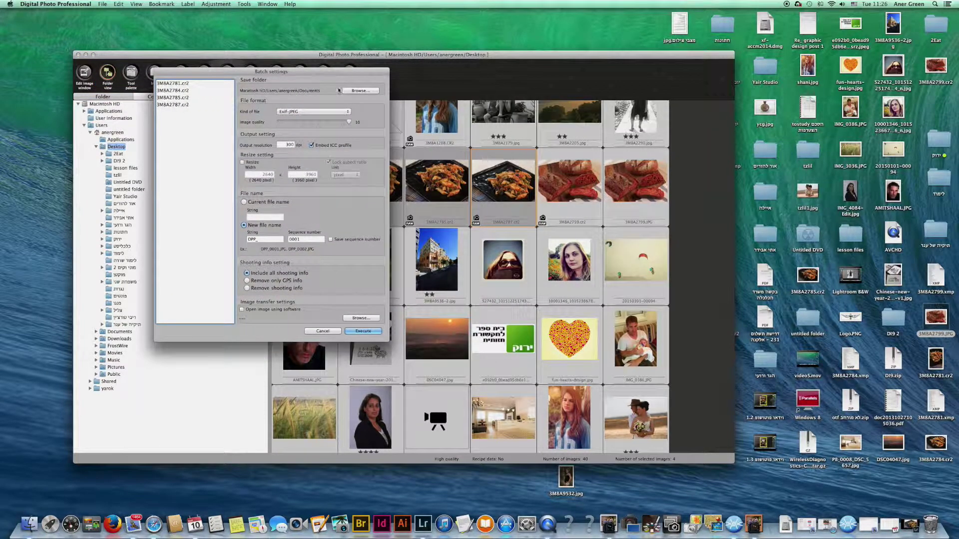
Create a folder named אוכל in Documents and set it as the batch save folder.
{"action": "left_click", "coordinate": [359, 91]}
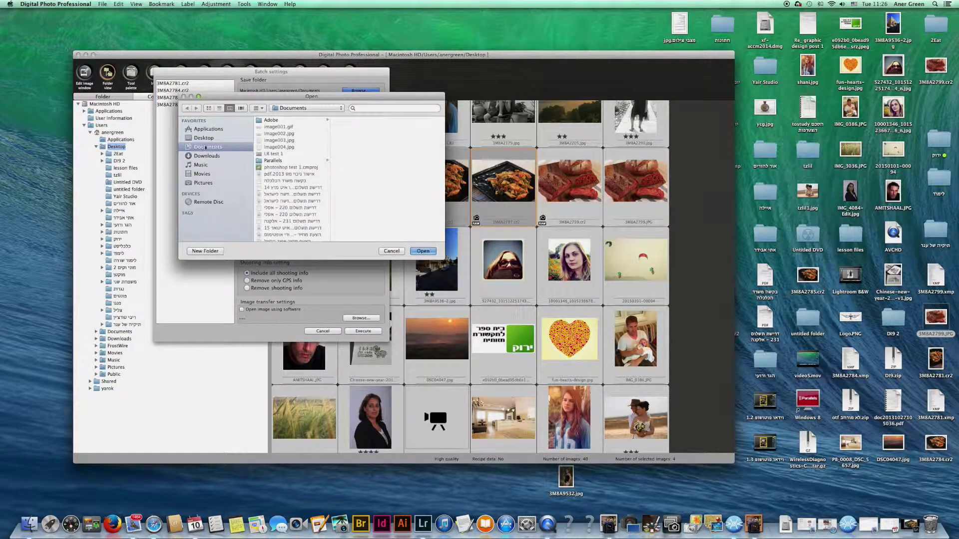
{"action": "left_click", "coordinate": [205, 252]}
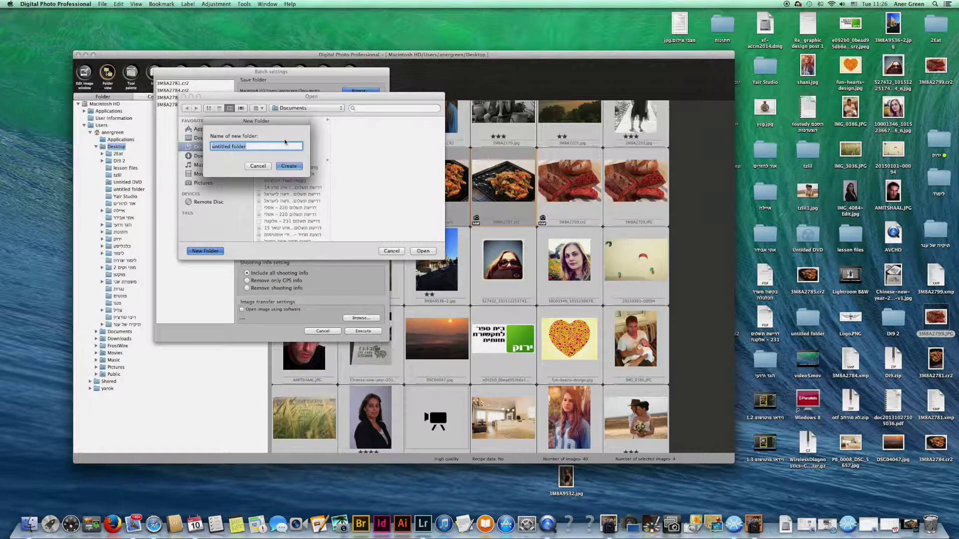
{"action": "type", "text": "ה"}
{"action": "type", "text": "וכל"}
{"action": "key", "text": "Return"}
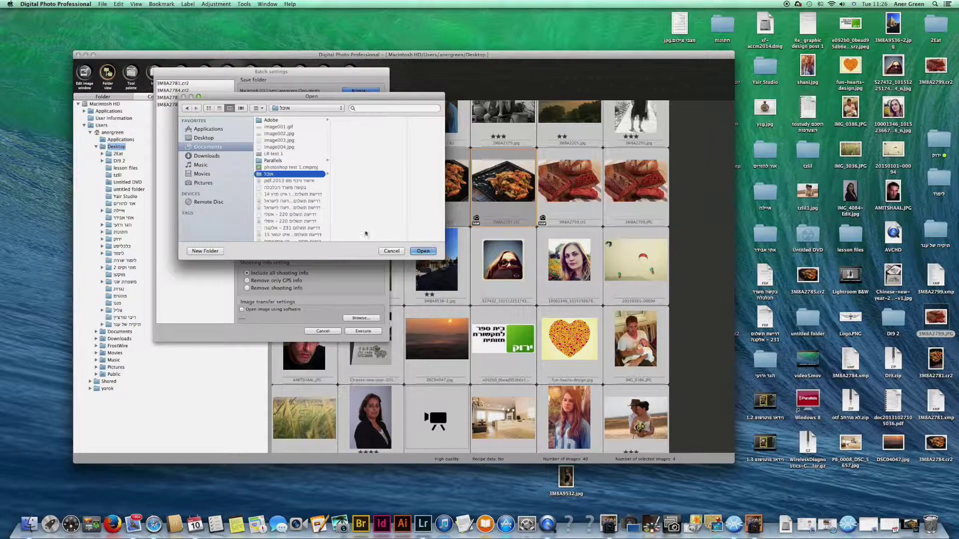
{"action": "key", "text": "Return"}
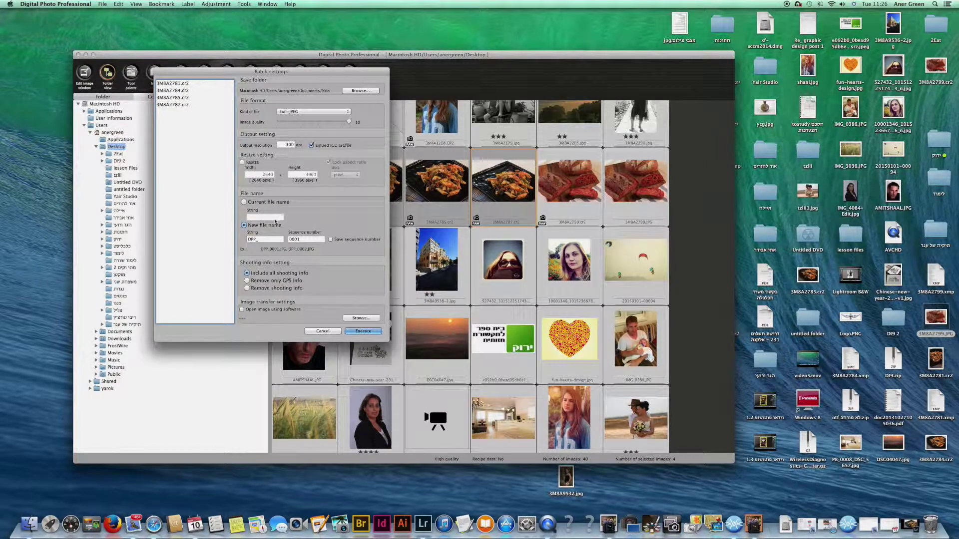
Set the batch output to keep the current file names.
{"action": "left_click", "coordinate": [245, 202]}
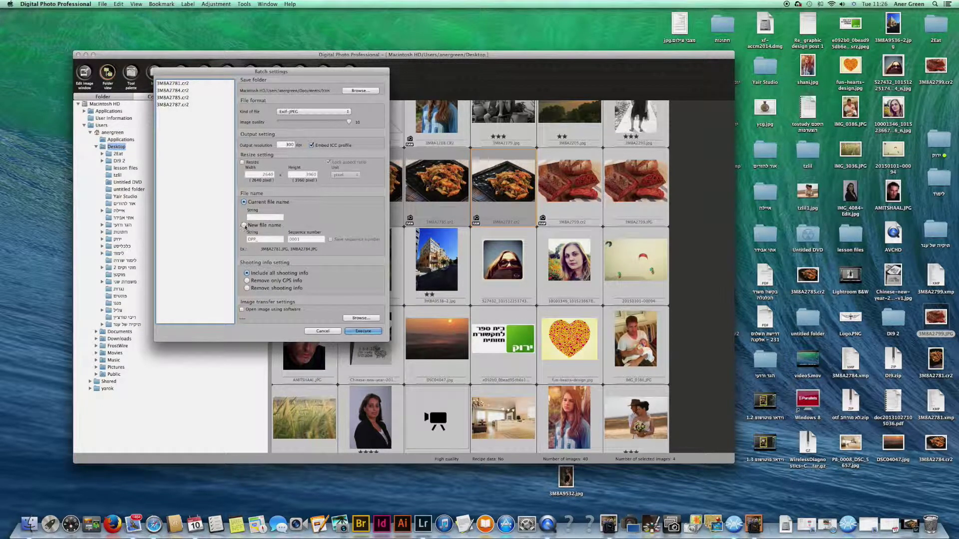
{"action": "left_click", "coordinate": [245, 226]}
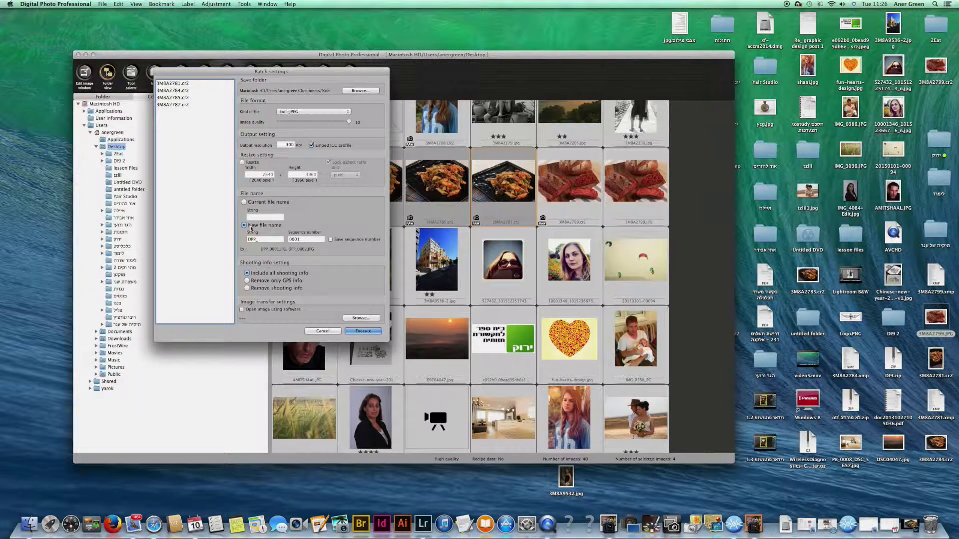
{"action": "left_click", "coordinate": [244, 202]}
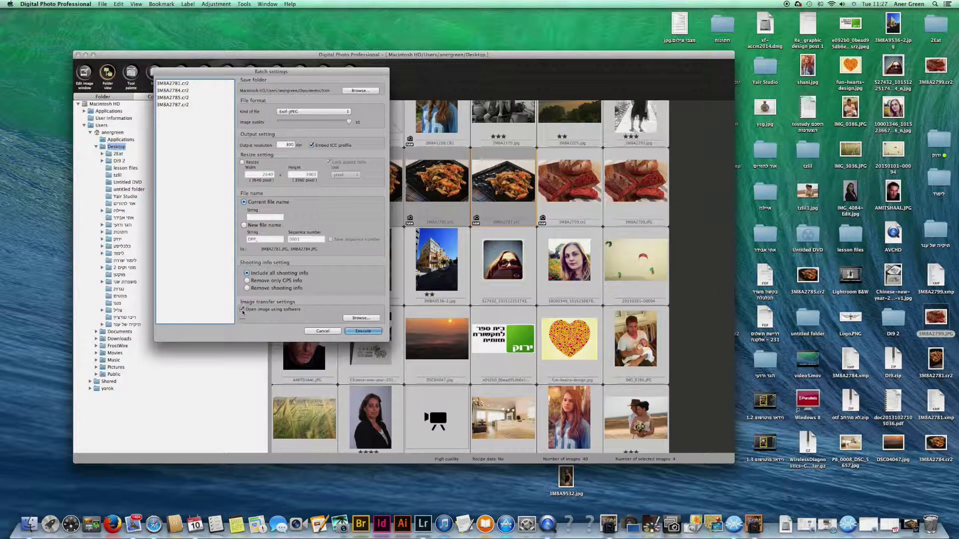
{"action": "left_click", "coordinate": [352, 318]}
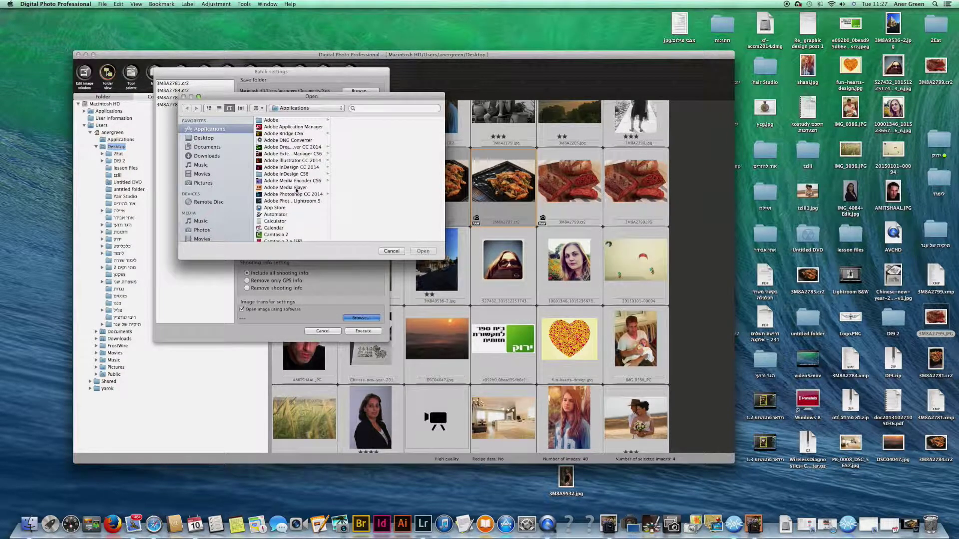
{"action": "scroll", "coordinate": [297, 190], "scroll_direction": "down", "scroll_amount": 2}
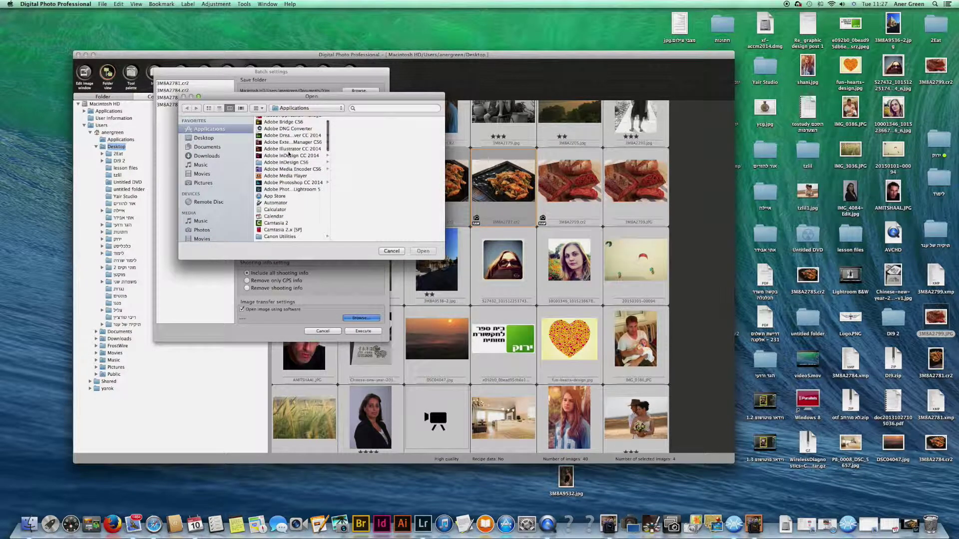
{"action": "scroll", "coordinate": [288, 155], "scroll_direction": "down", "scroll_amount": 5}
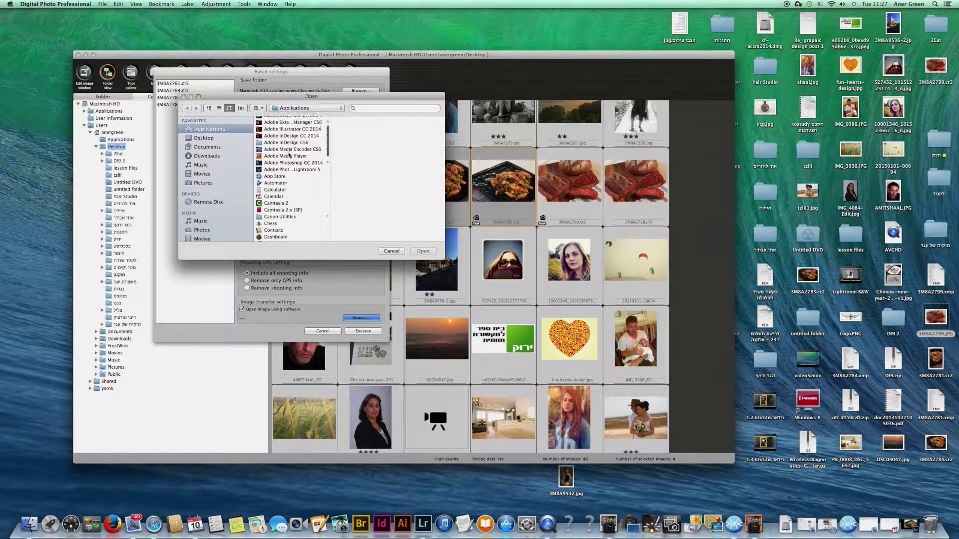
{"action": "left_click", "coordinate": [386, 252]}
{"action": "left_click", "coordinate": [242, 310]}
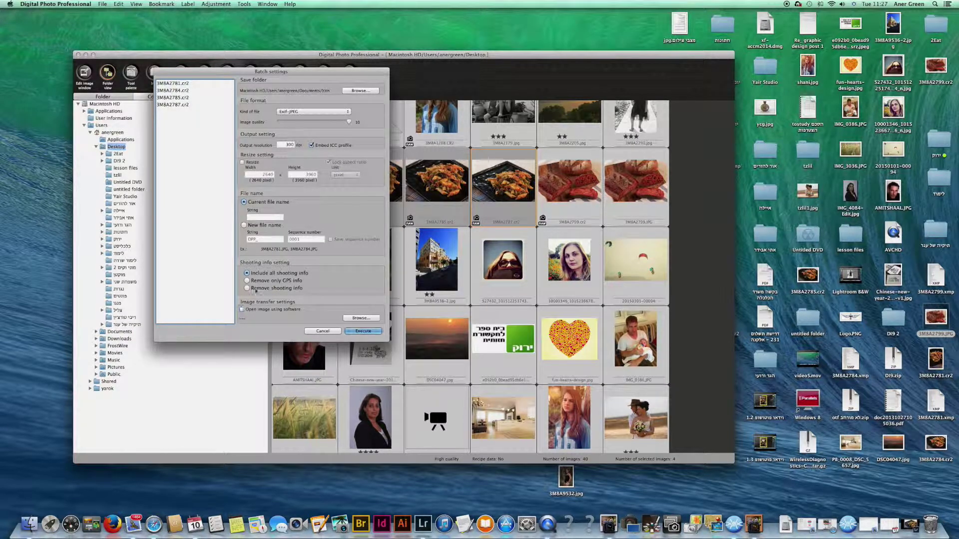
Execute the batch conversion of the four raw files and move the finished single-file progress window out of the way.
{"action": "left_click", "coordinate": [362, 331]}
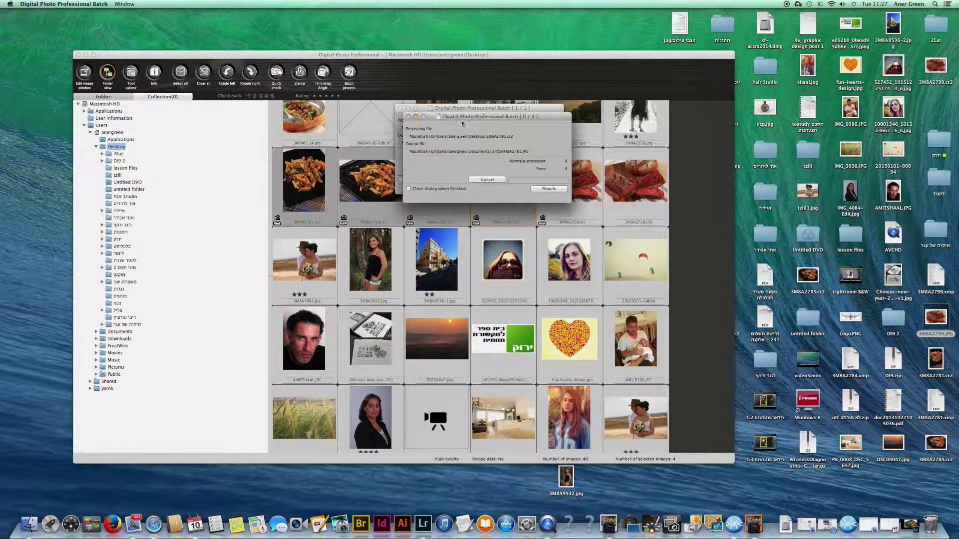
{"action": "left_click_drag", "start_coordinate": [463, 117], "coordinate": [397, 196]}
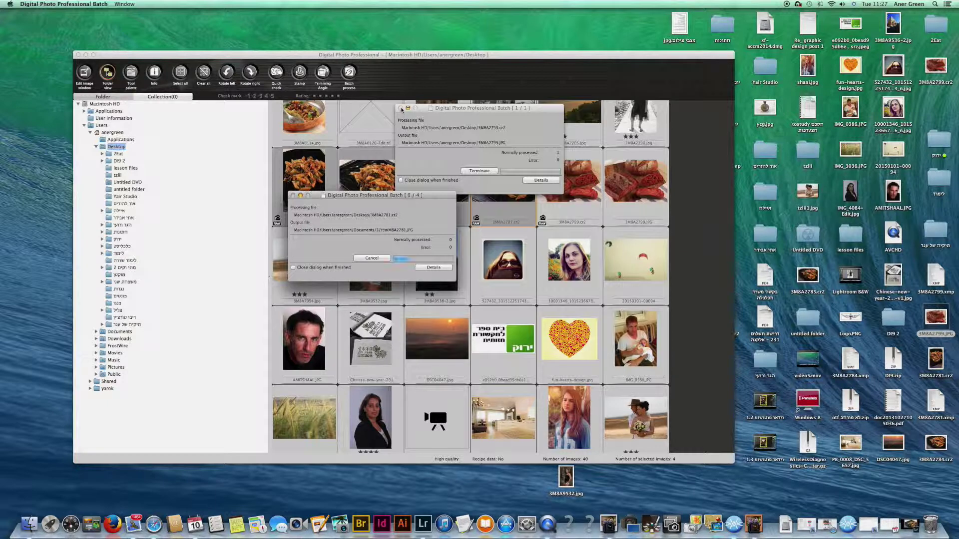
{"action": "left_click_drag", "start_coordinate": [480, 108], "coordinate": [602, 108]}
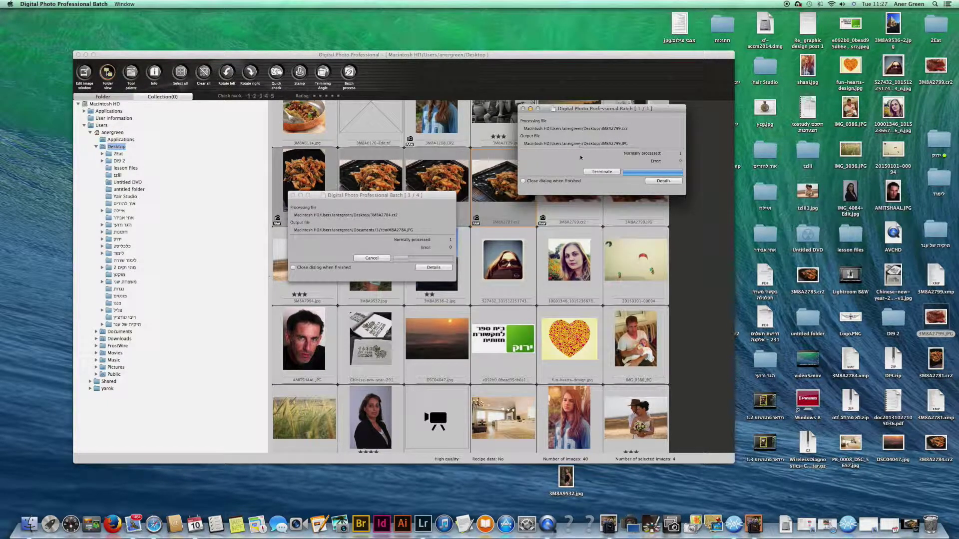
{"action": "left_click_drag", "start_coordinate": [565, 109], "coordinate": [361, 496]}
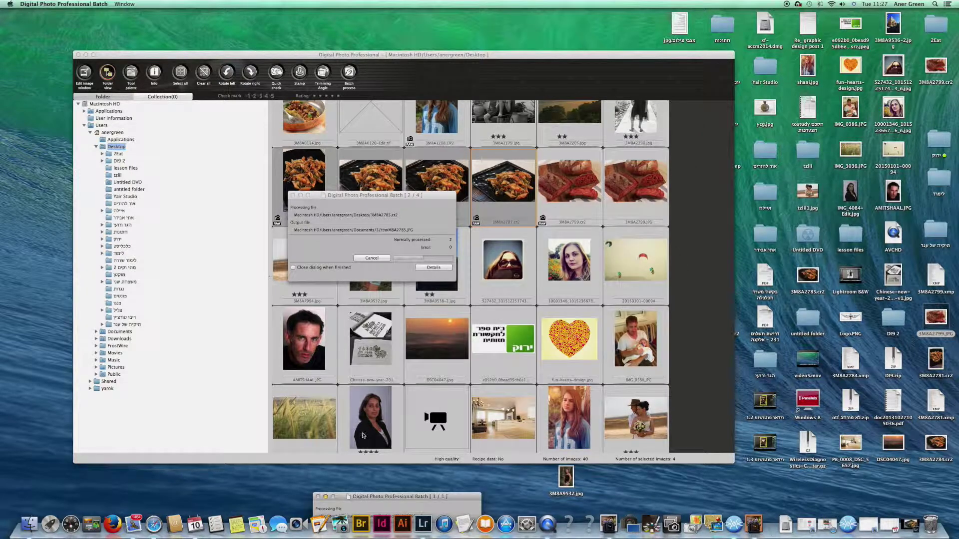
Switch to Finder and open the אוכל folder inside Documents in a new window.
{"action": "key", "text": "F11"}
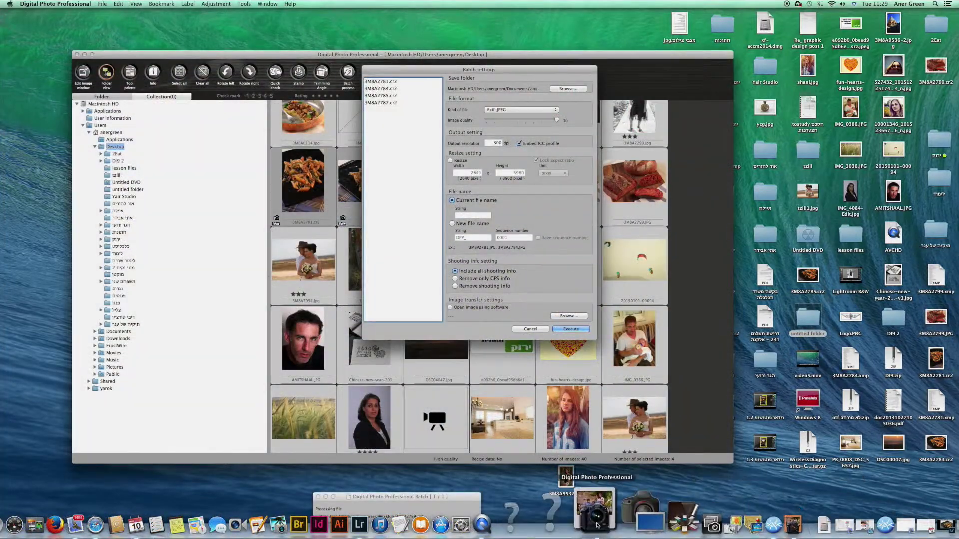
{"action": "left_click", "coordinate": [116, 487]}
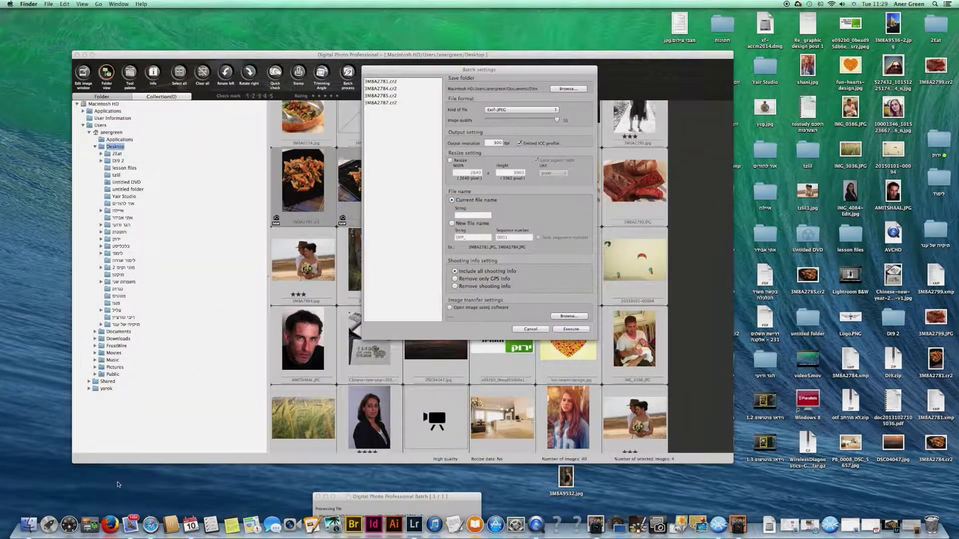
{"action": "key", "text": "super+n"}
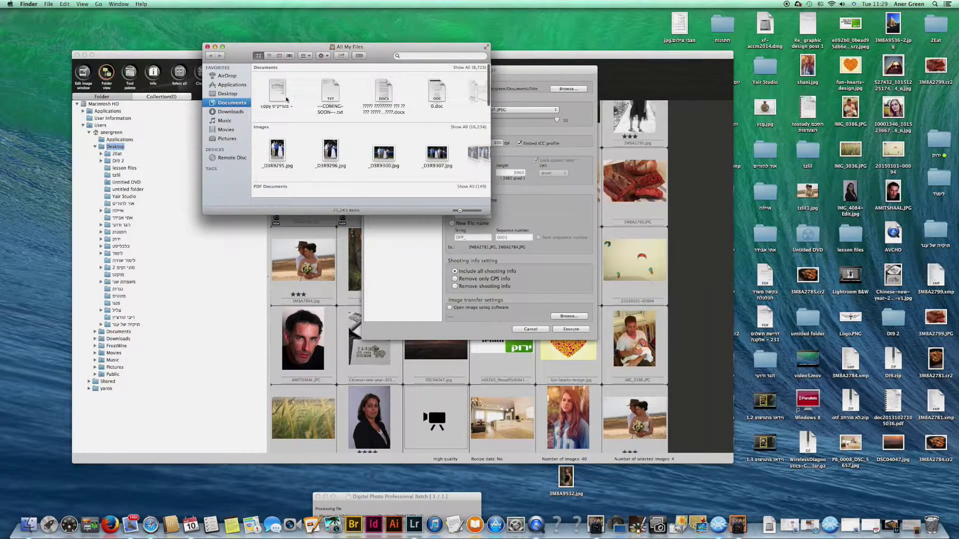
{"action": "left_click", "coordinate": [234, 103]}
{"action": "double_click", "coordinate": [457, 122]}
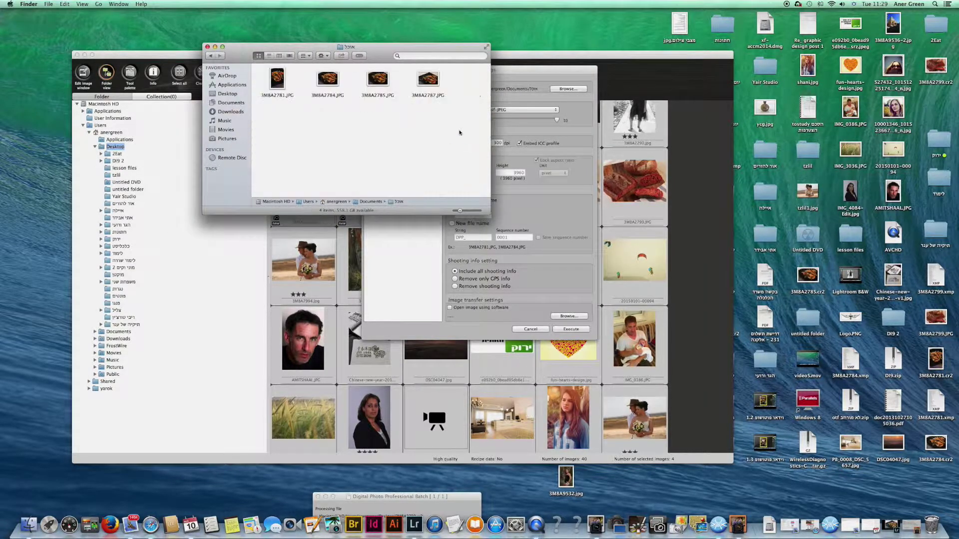
View the converted 3M8A2787.JPG in Preview, quit Preview and close the Finder window.
{"action": "left_click", "coordinate": [430, 79]}
{"action": "double_click", "coordinate": [430, 79]}
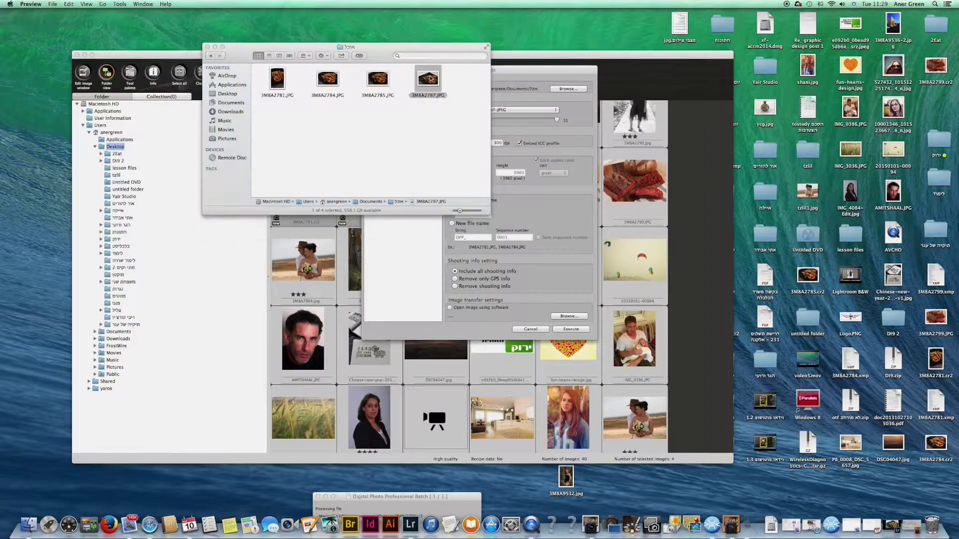
{"action": "key", "text": "ctrl+Up"}
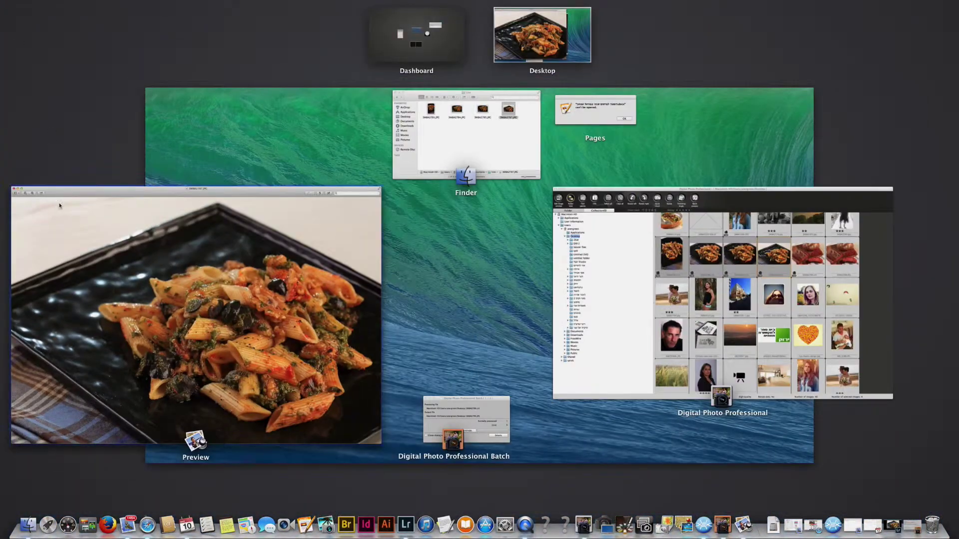
{"action": "key", "text": "ctrl+Up"}
{"action": "key", "text": "super+q"}
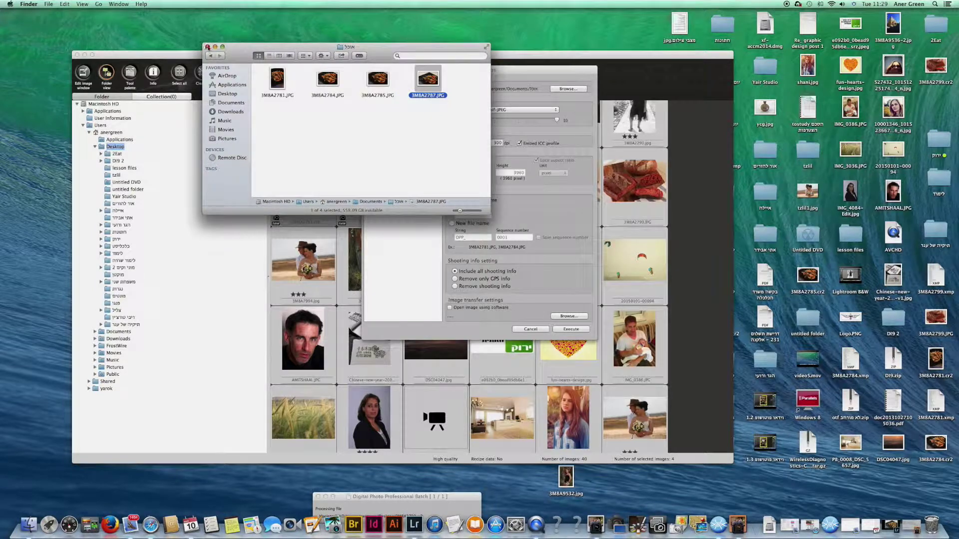
{"action": "left_click", "coordinate": [207, 47]}
Return to Digital Photo Professional, cancel the leftover batch settings dialog and move the main window up.
{"action": "left_click", "coordinate": [403, 70]}
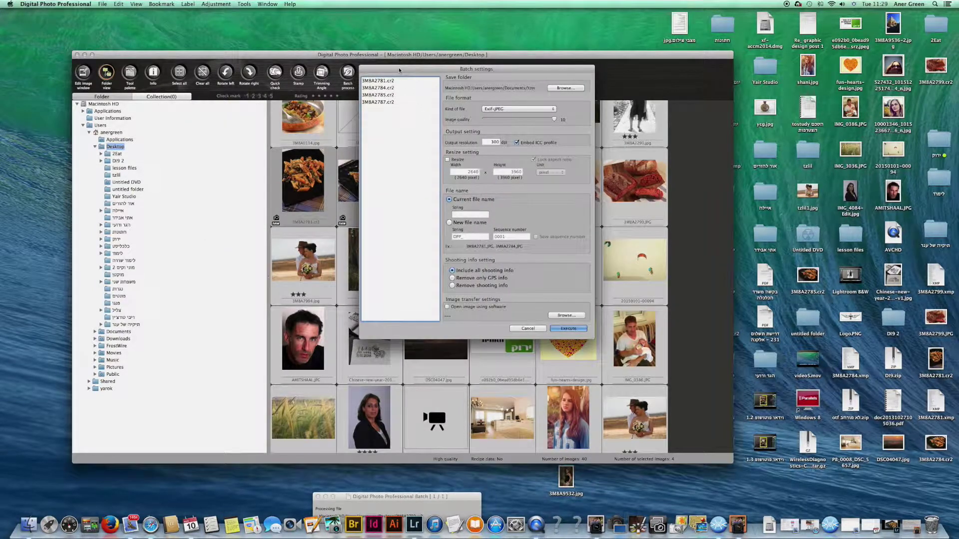
{"action": "left_click_drag", "start_coordinate": [401, 70], "coordinate": [375, 70]}
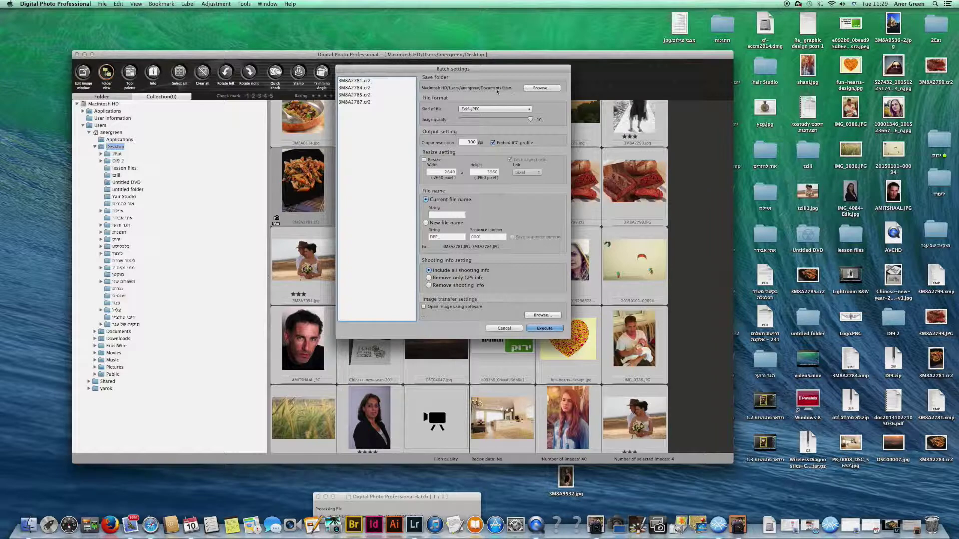
{"action": "left_click", "coordinate": [519, 328]}
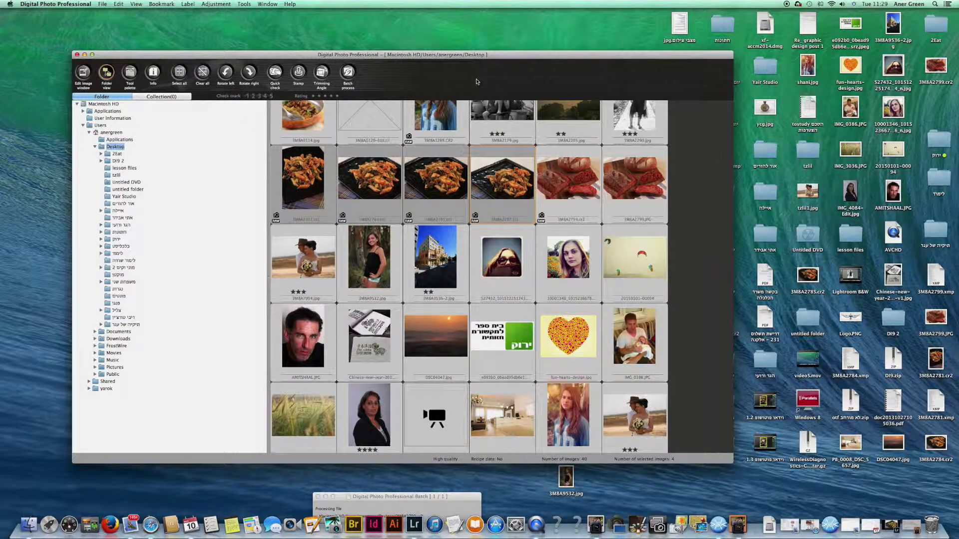
{"action": "left_click_drag", "start_coordinate": [269, 79], "coordinate": [270, 44]}
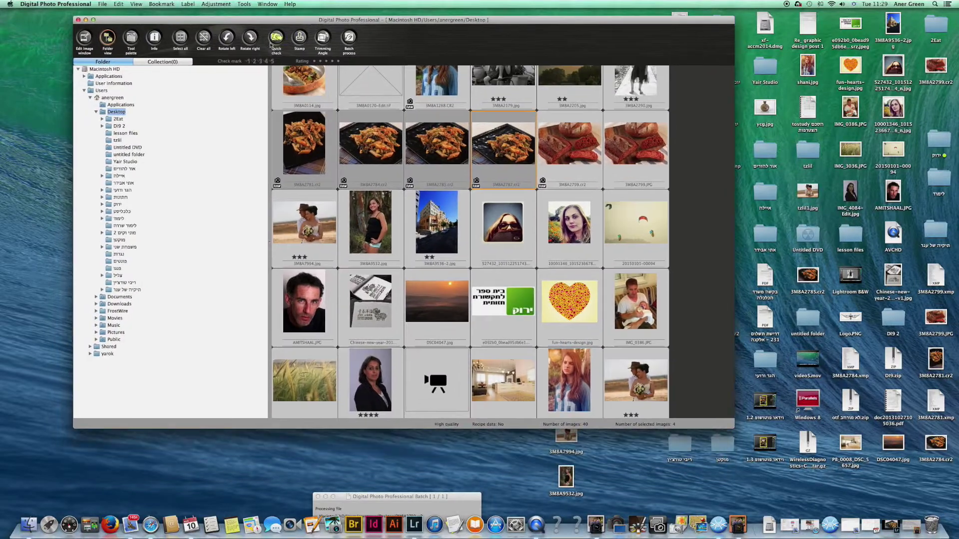
Open 3M8A2781.cr2 in its own edit image window and enlarge that window.
{"action": "left_click", "coordinate": [281, 156]}
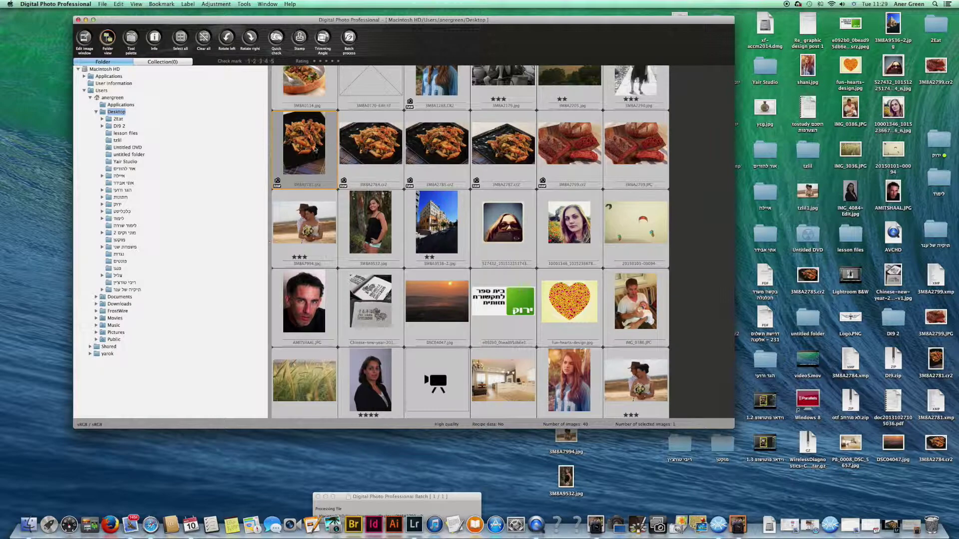
{"action": "double_click", "coordinate": [325, 152]}
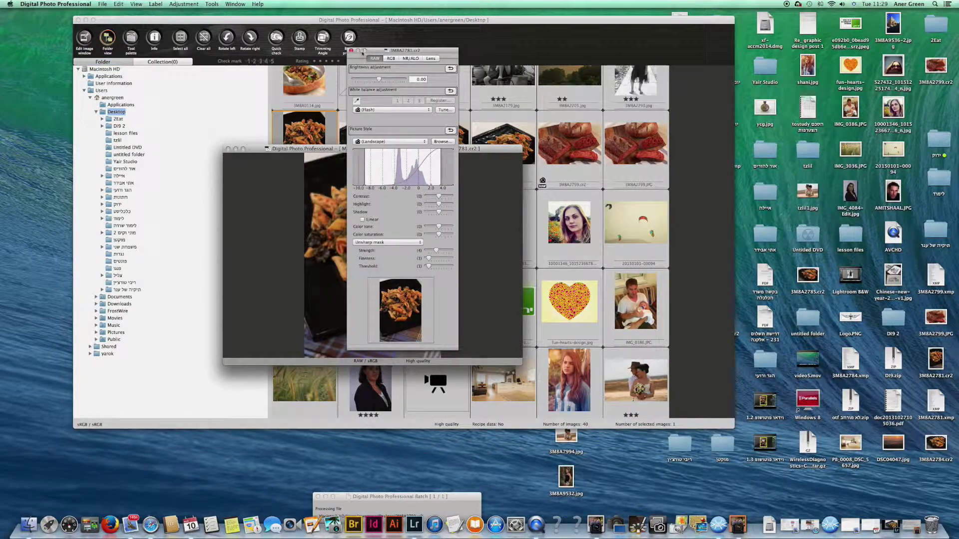
{"action": "left_click_drag", "start_coordinate": [519, 362], "coordinate": [814, 480]}
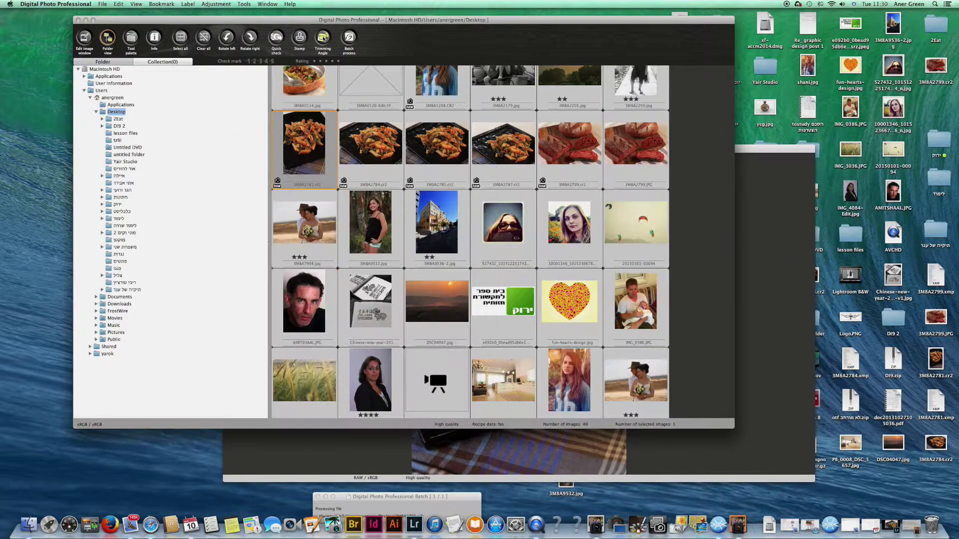
Try a free-ratio trimming frame of about 1957 × 2788 pixels on 3M8A2781.cr2 and cancel the trimming.
{"action": "left_click", "coordinate": [323, 39]}
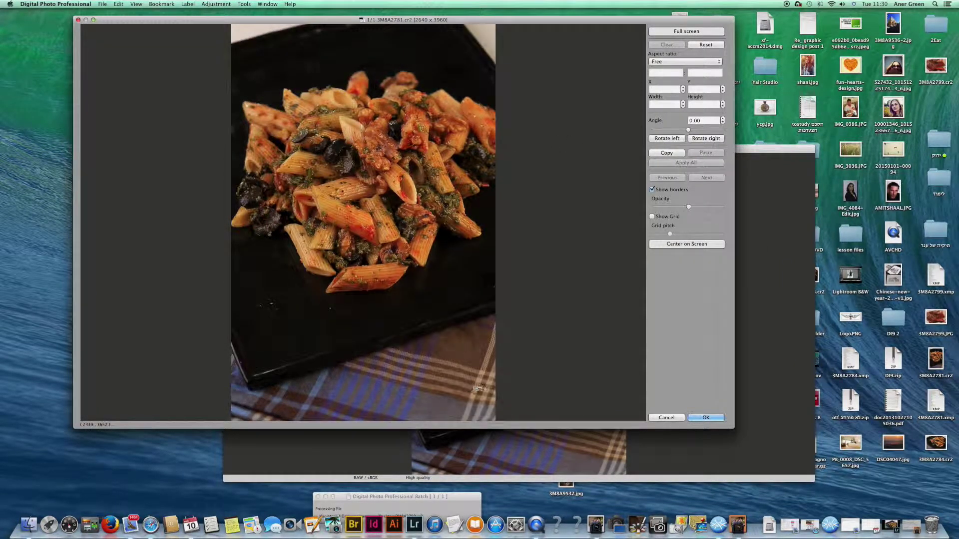
{"action": "left_click_drag", "start_coordinate": [300, 50], "coordinate": [507, 330]}
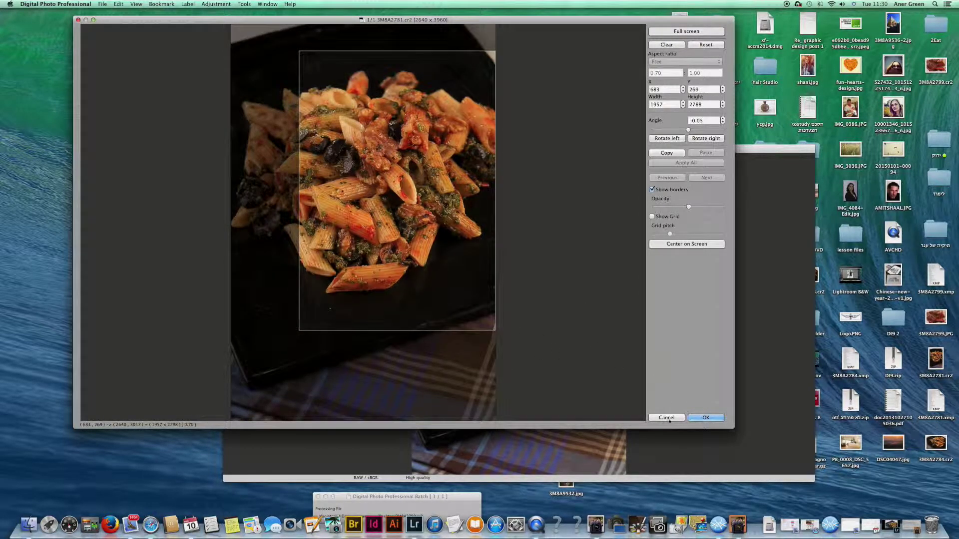
{"action": "left_click", "coordinate": [668, 419]}
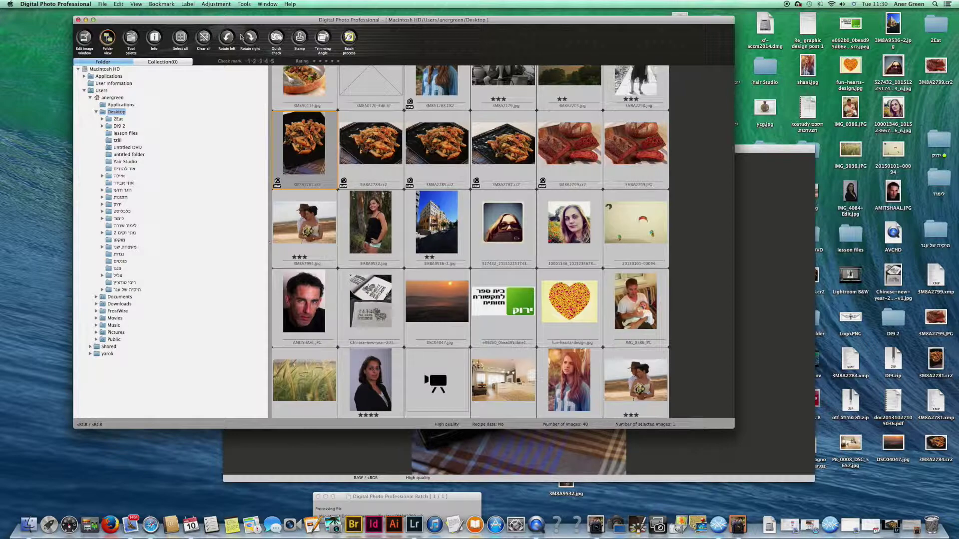
{"action": "left_click", "coordinate": [136, 4]}
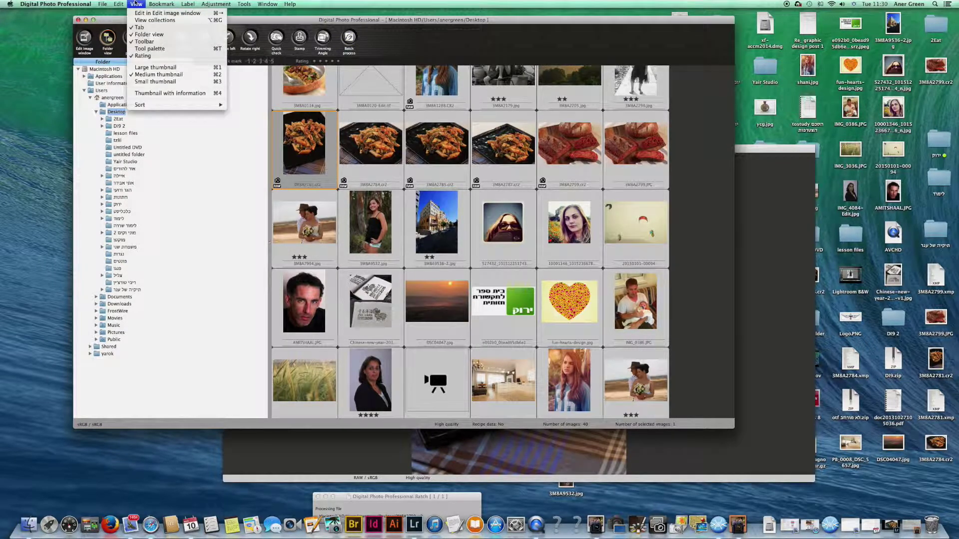
{"action": "mouse_move", "coordinate": [118, 4]}
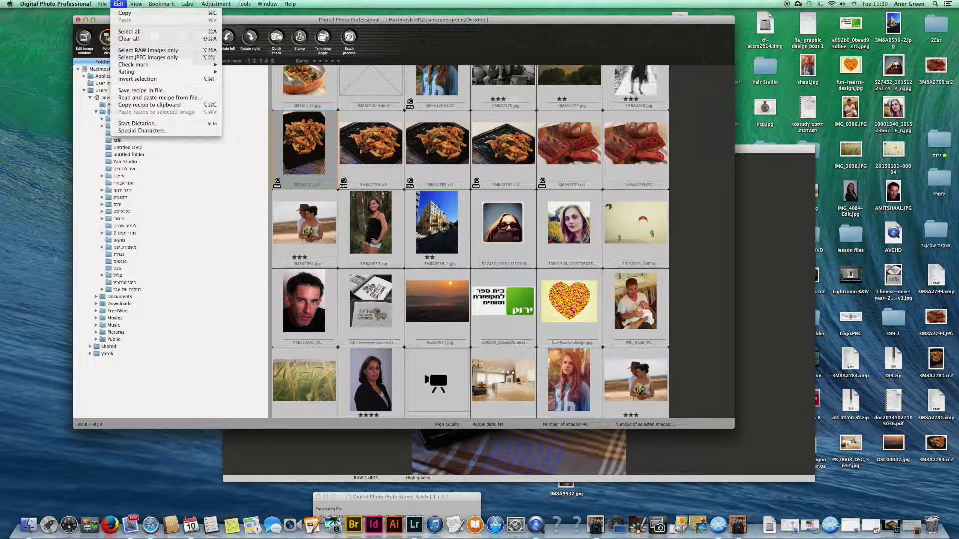
{"action": "left_click", "coordinate": [251, 124]}
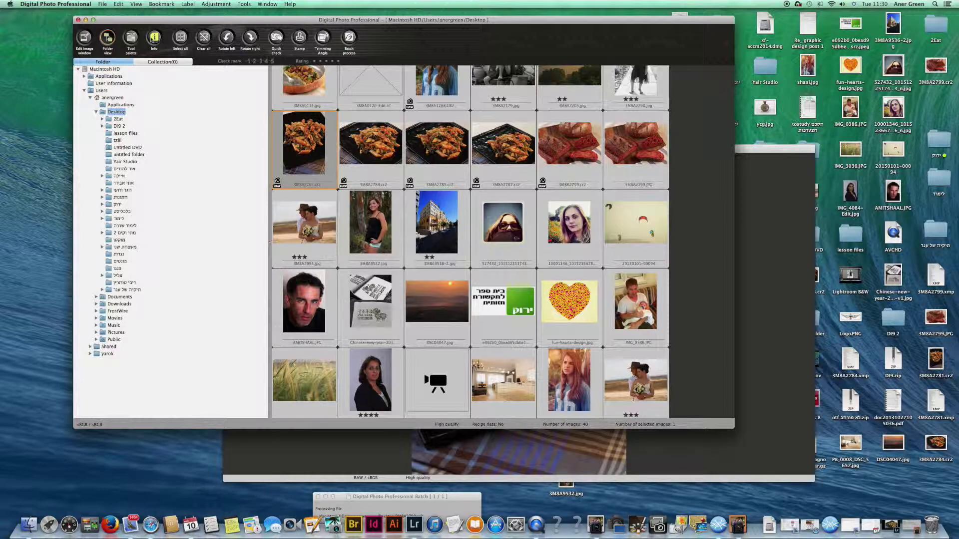
Show the tool palette for 3M8A2781.cr2 and move it off the thumbnails, over the folder list.
{"action": "left_click", "coordinate": [130, 38]}
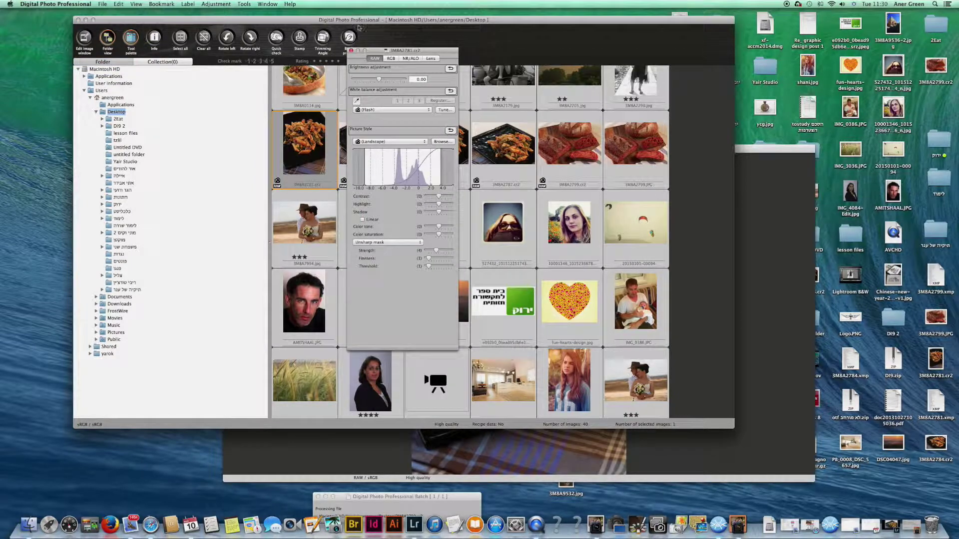
{"action": "left_click_drag", "start_coordinate": [396, 51], "coordinate": [146, 58]}
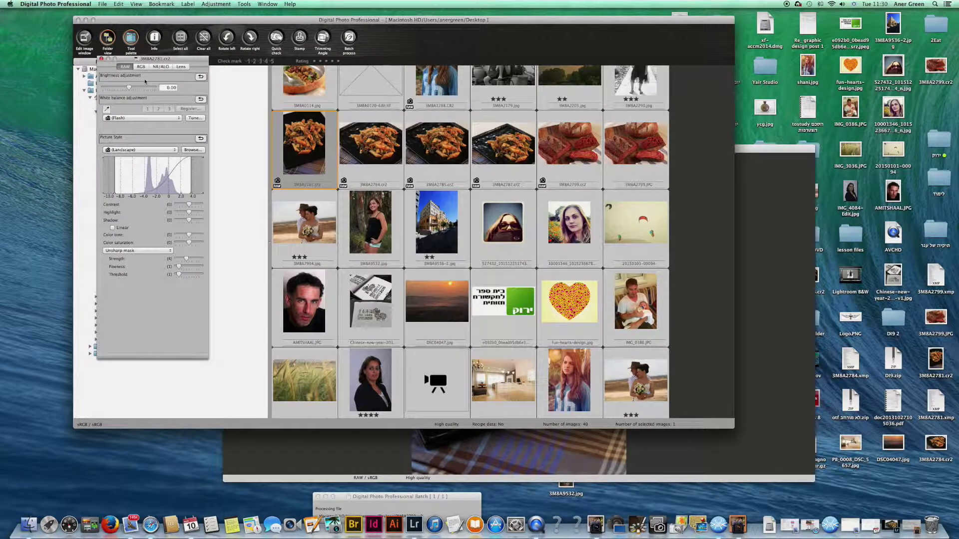
Try the Shade and Tungsten white balances on 3M8A2781.cr2, restore the as-shot Flash setting and keep the Landscape picture style.
{"action": "left_click", "coordinate": [158, 122]}
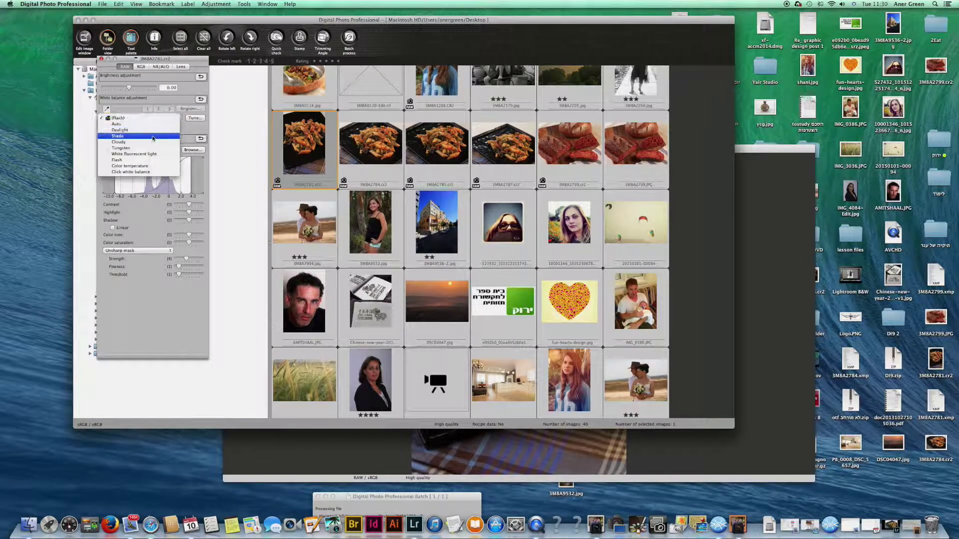
{"action": "left_click", "coordinate": [153, 139]}
{"action": "left_click", "coordinate": [155, 119]}
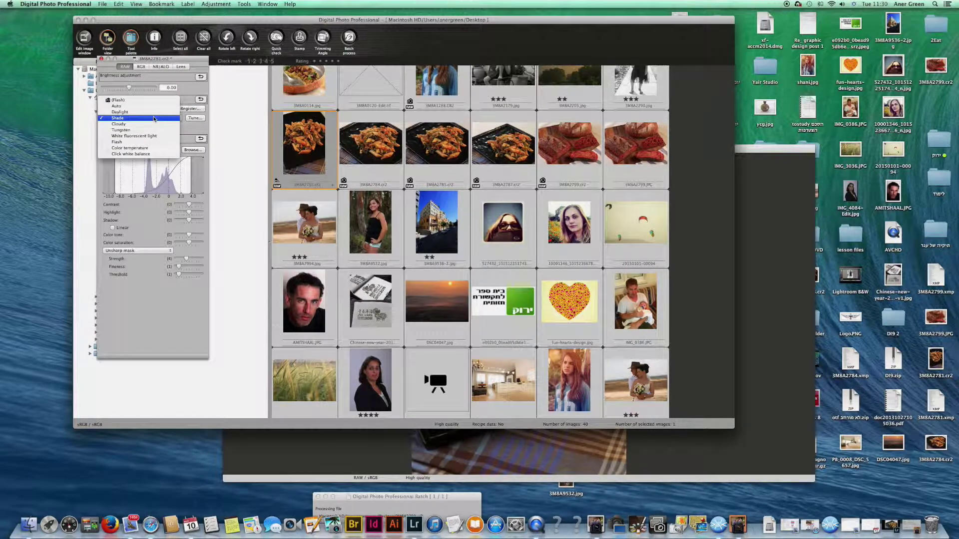
{"action": "left_click", "coordinate": [153, 133]}
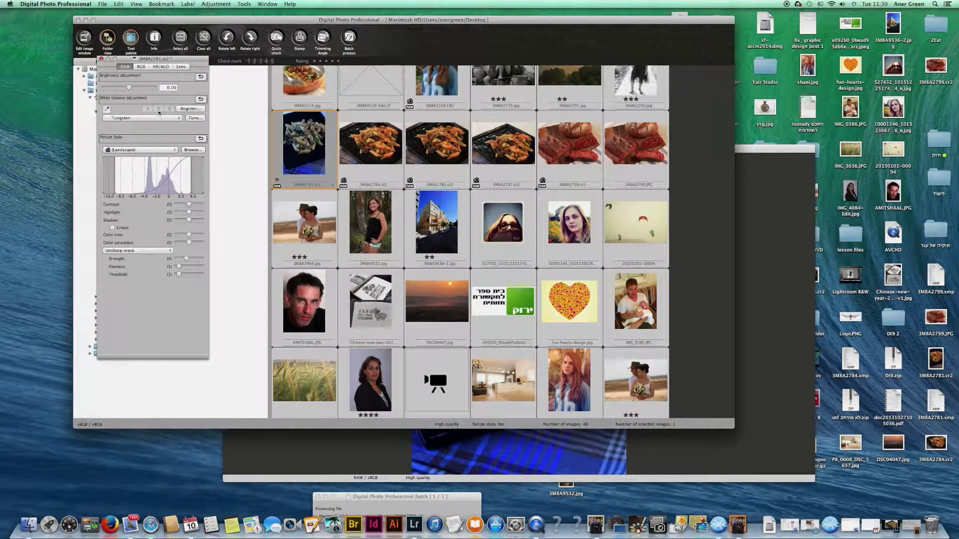
{"action": "left_click", "coordinate": [156, 118]}
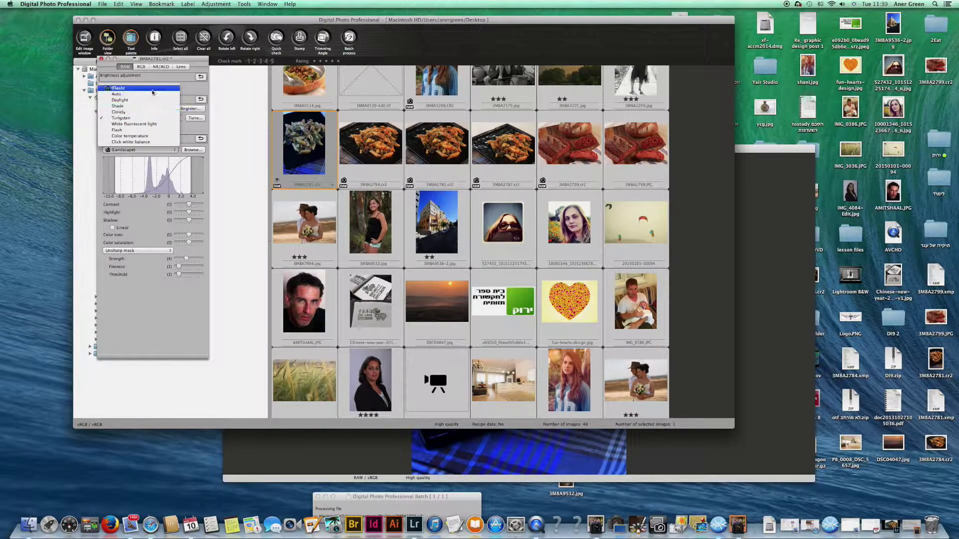
{"action": "left_click", "coordinate": [161, 108]}
{"action": "left_click", "coordinate": [159, 150]}
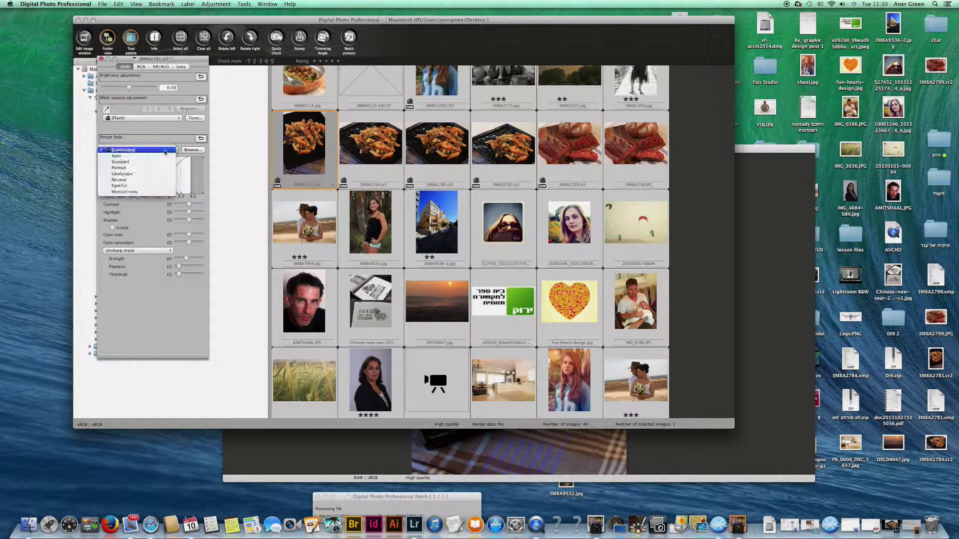
{"action": "left_click", "coordinate": [165, 151]}
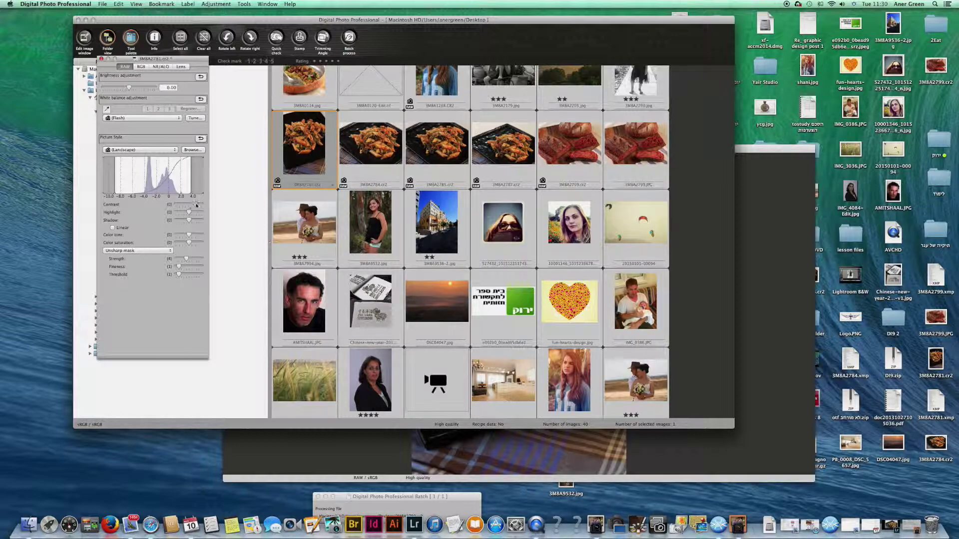
Bring the 3M8A2781.cr2 image window forward and move it aside so its thumbnail in the main window is uncovered.
{"action": "key", "text": "super+e"}
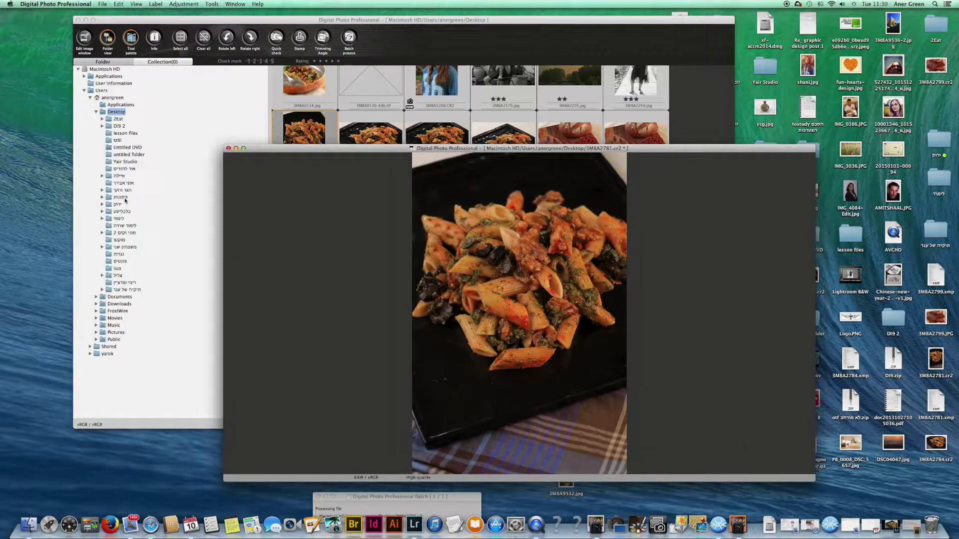
{"action": "left_click_drag", "start_coordinate": [237, 149], "coordinate": [395, 124]}
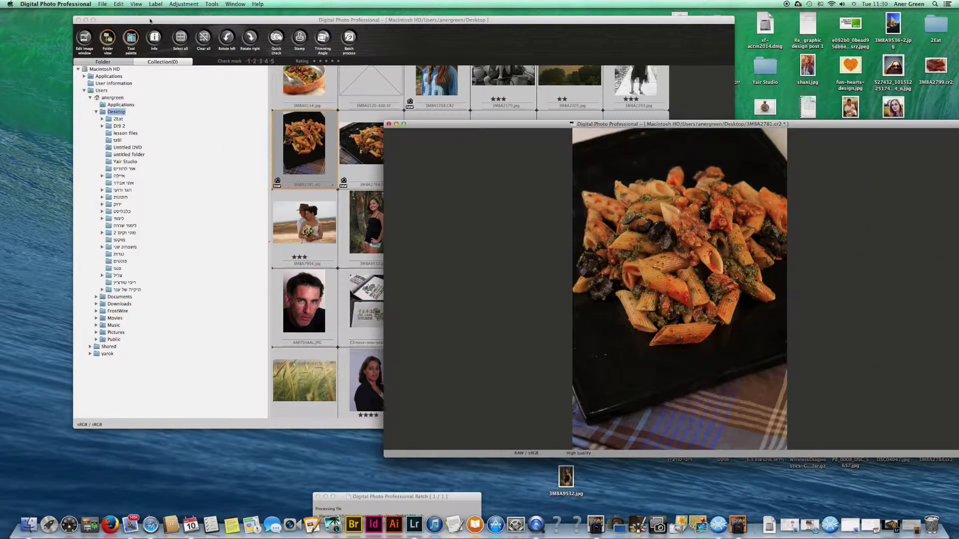
{"action": "left_click", "coordinate": [134, 35]}
{"action": "key", "text": "super+e"}
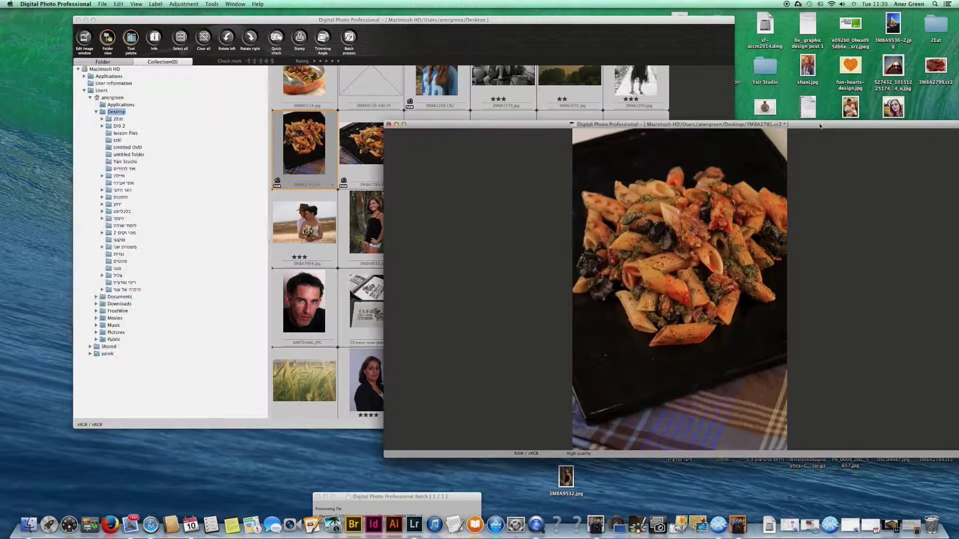
Minimize the main window to dismiss the document alert behind it, and restore the main window alongside the repositioned image window.
{"action": "left_click", "coordinate": [87, 20]}
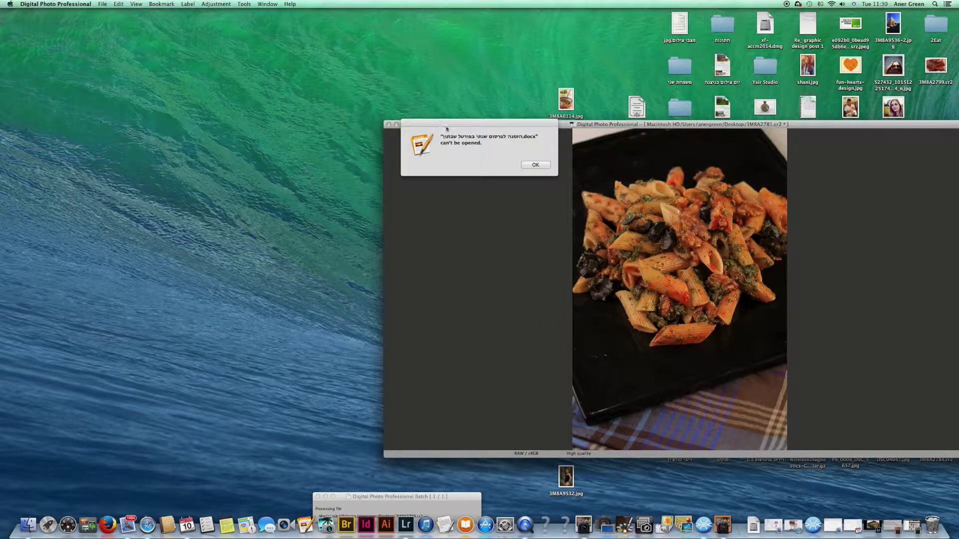
{"action": "left_click", "coordinate": [533, 165]}
{"action": "left_click", "coordinate": [425, 497]}
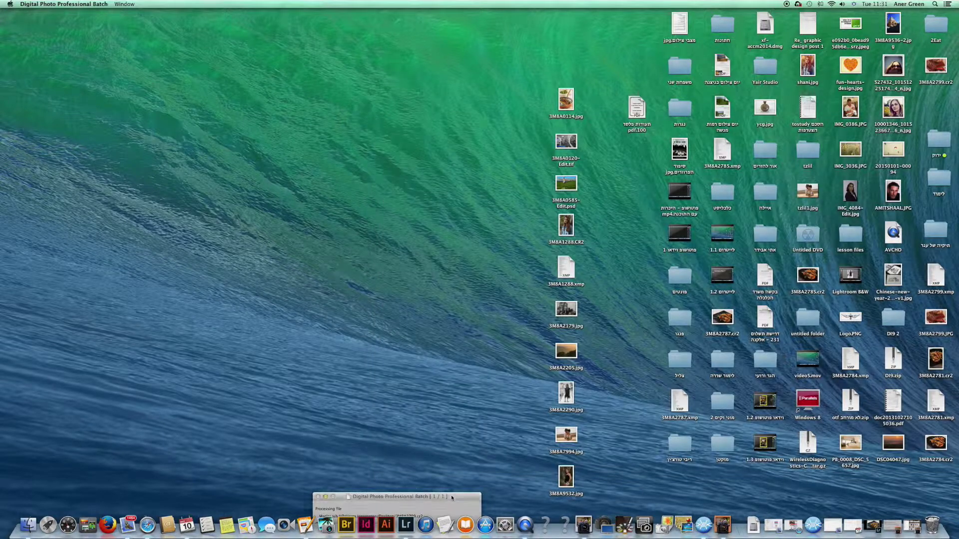
{"action": "left_click", "coordinate": [880, 507]}
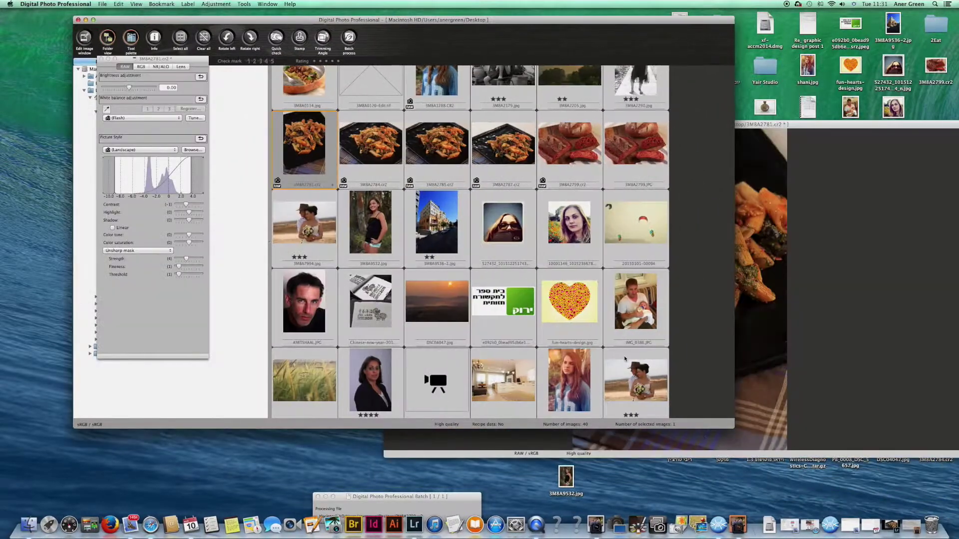
{"action": "left_click_drag", "start_coordinate": [792, 129], "coordinate": [785, 149]}
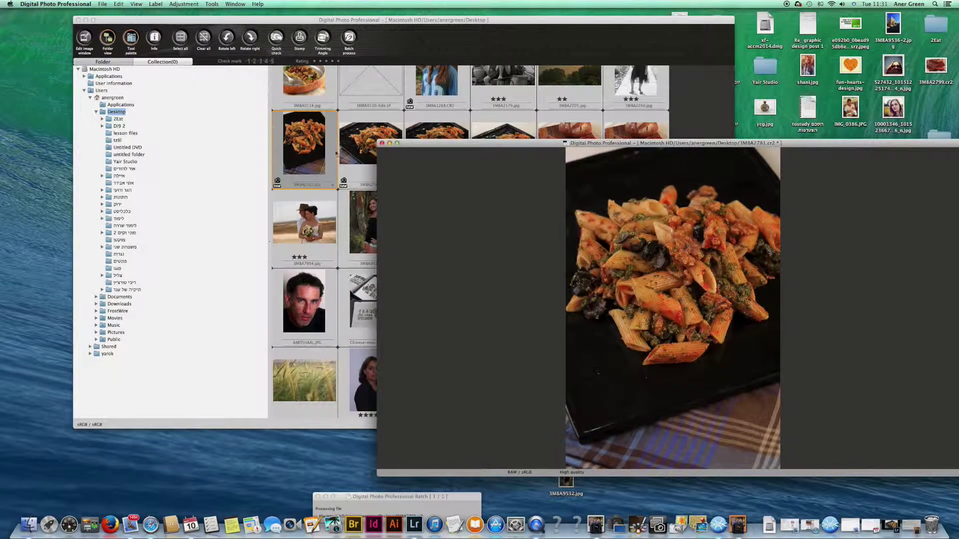
With the main window moved clear of the image, lower the contrast of 3M8A2781.cr2, raise its highlights slightly and set brightness to 1.00.
{"action": "left_click", "coordinate": [315, 145]}
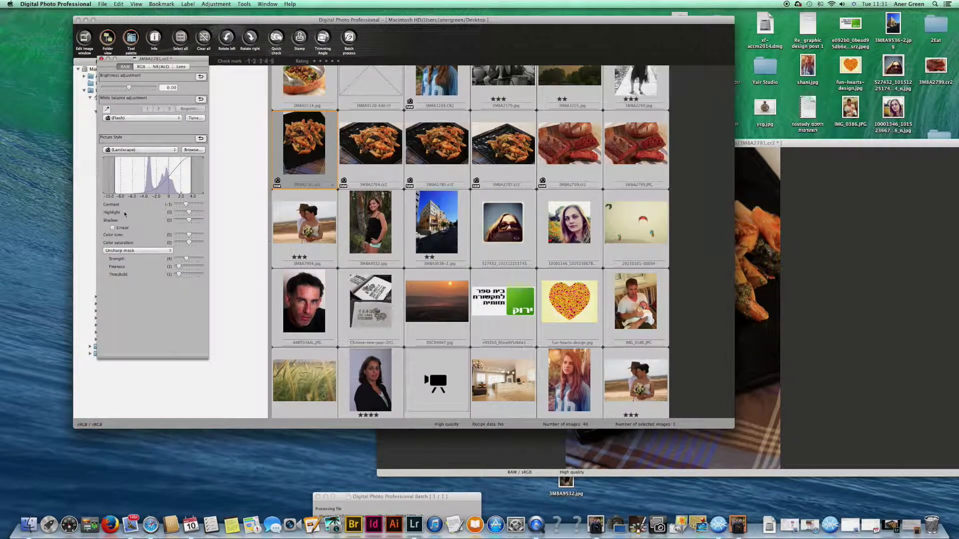
{"action": "left_click_drag", "start_coordinate": [394, 20], "coordinate": [0, 10]}
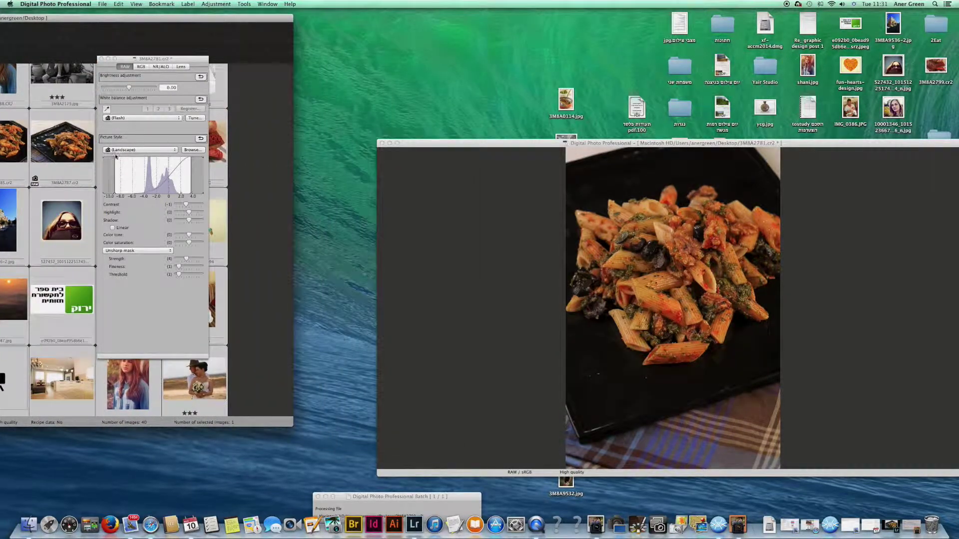
{"action": "left_click_drag", "start_coordinate": [189, 216], "coordinate": [179, 205]}
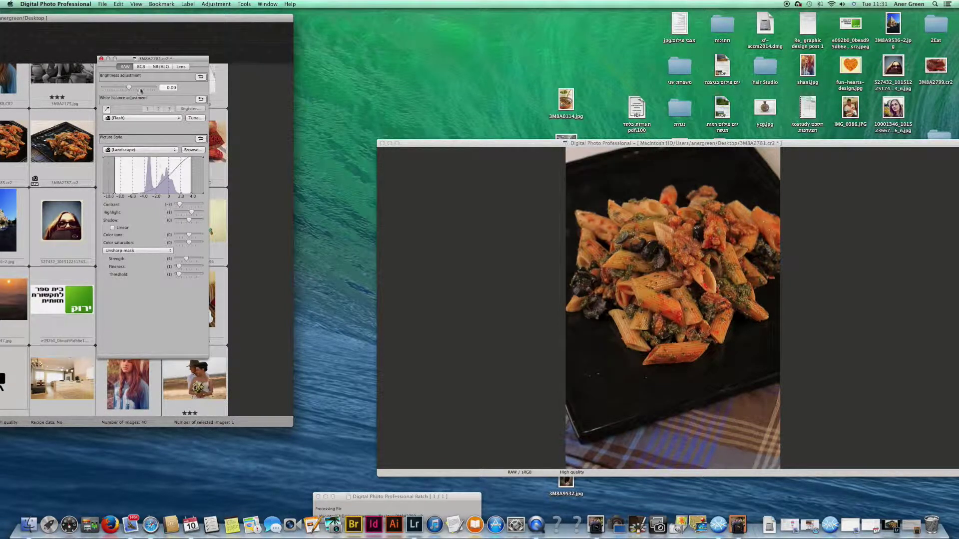
{"action": "left_click_drag", "start_coordinate": [128, 87], "coordinate": [142, 89]}
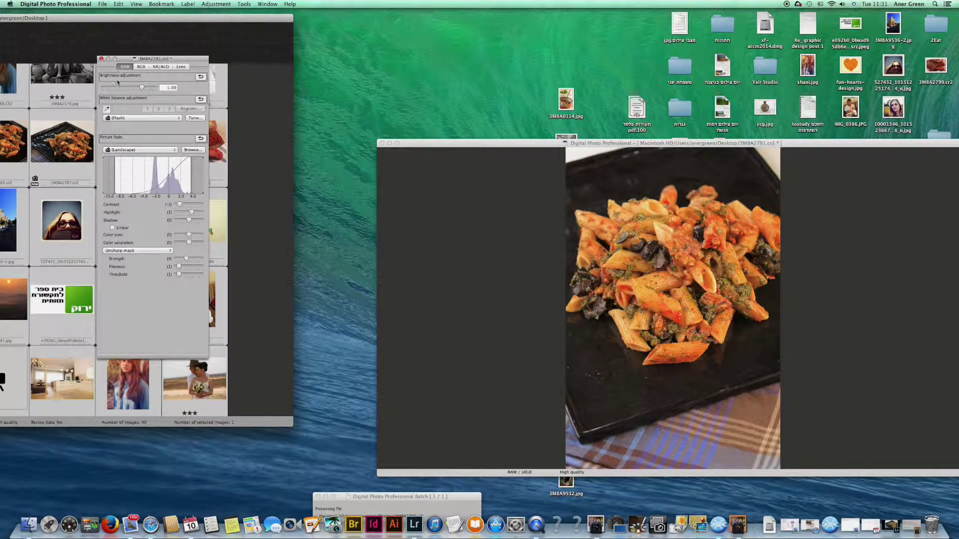
Close the 3M8A2781.cr2 image window and move the main window toward the middle of the desktop.
{"action": "left_click", "coordinate": [382, 144]}
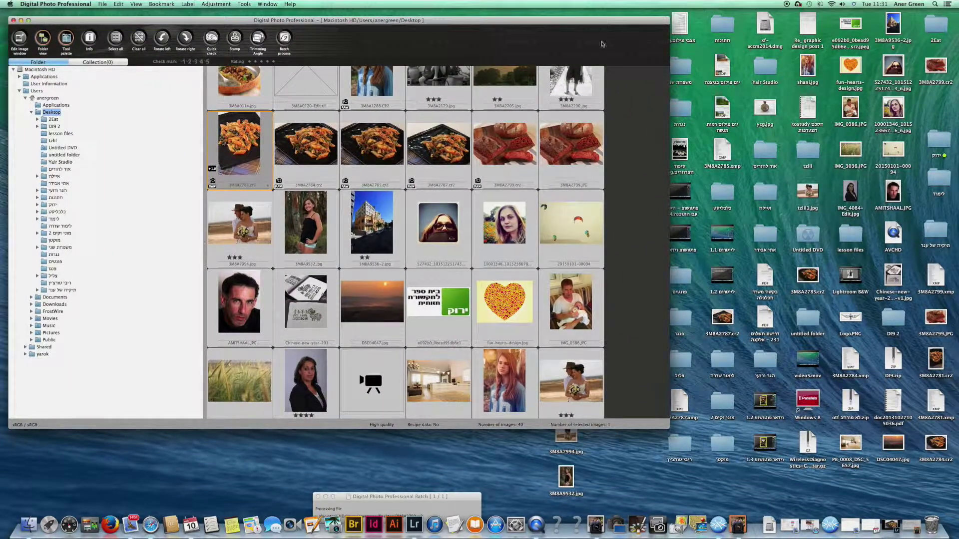
{"action": "left_click_drag", "start_coordinate": [488, 22], "coordinate": [535, 24]}
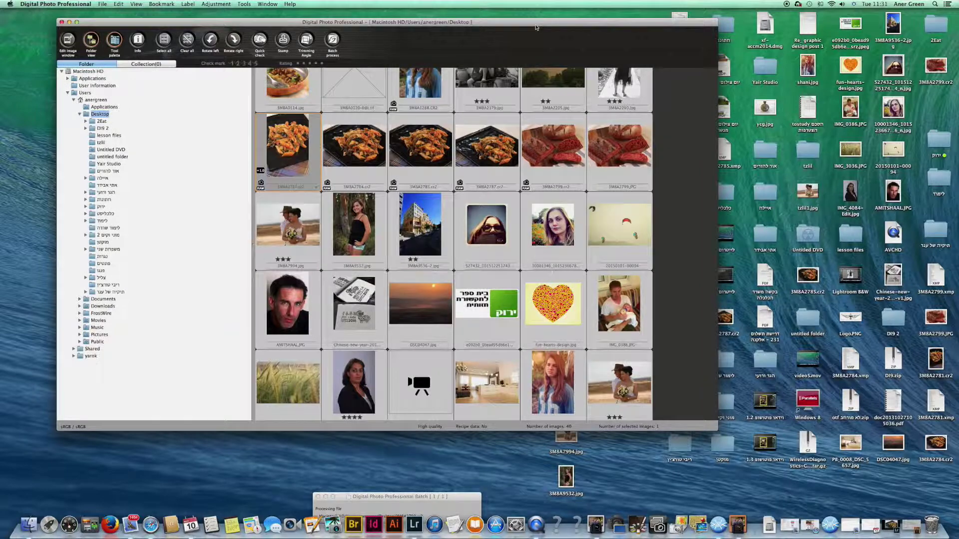